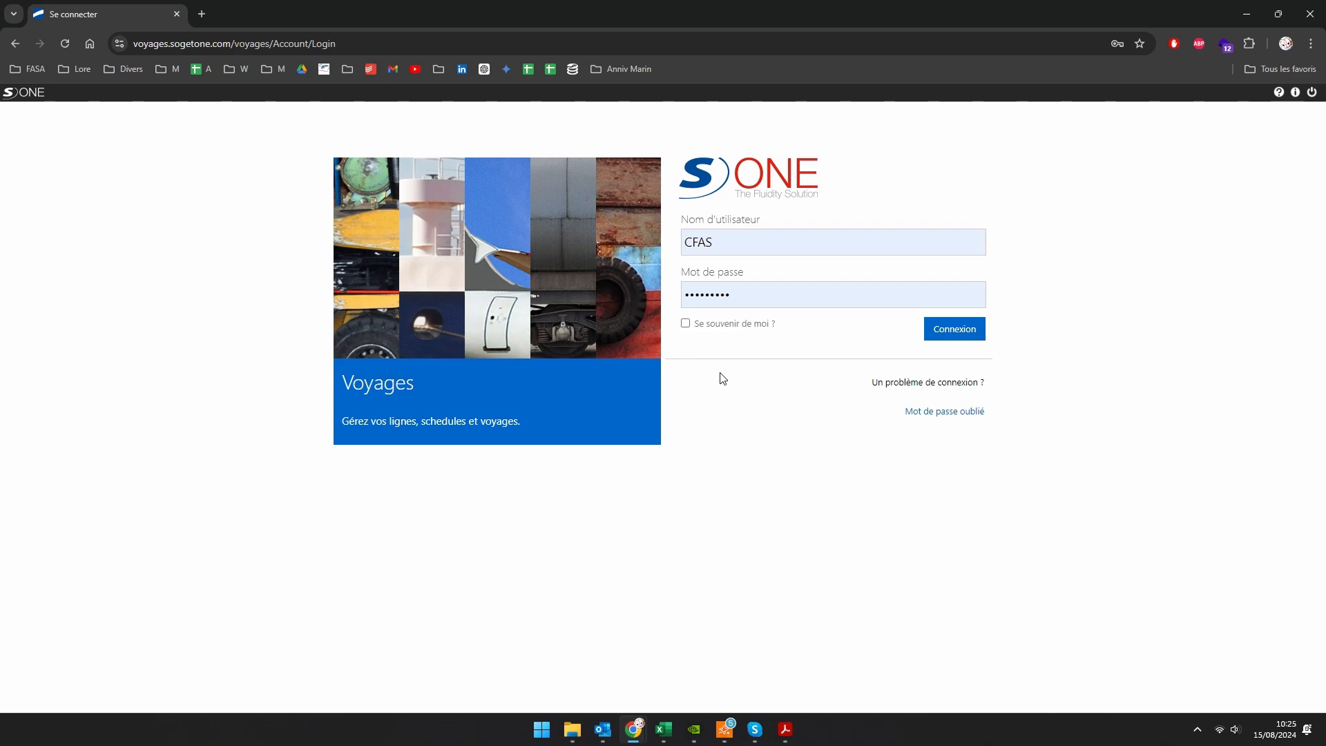
# Sign in with the prefilled credentials, choosing to be remembered, and open the list of voyages.
pyautogui.click(685, 324)
pyautogui.click(946, 333)
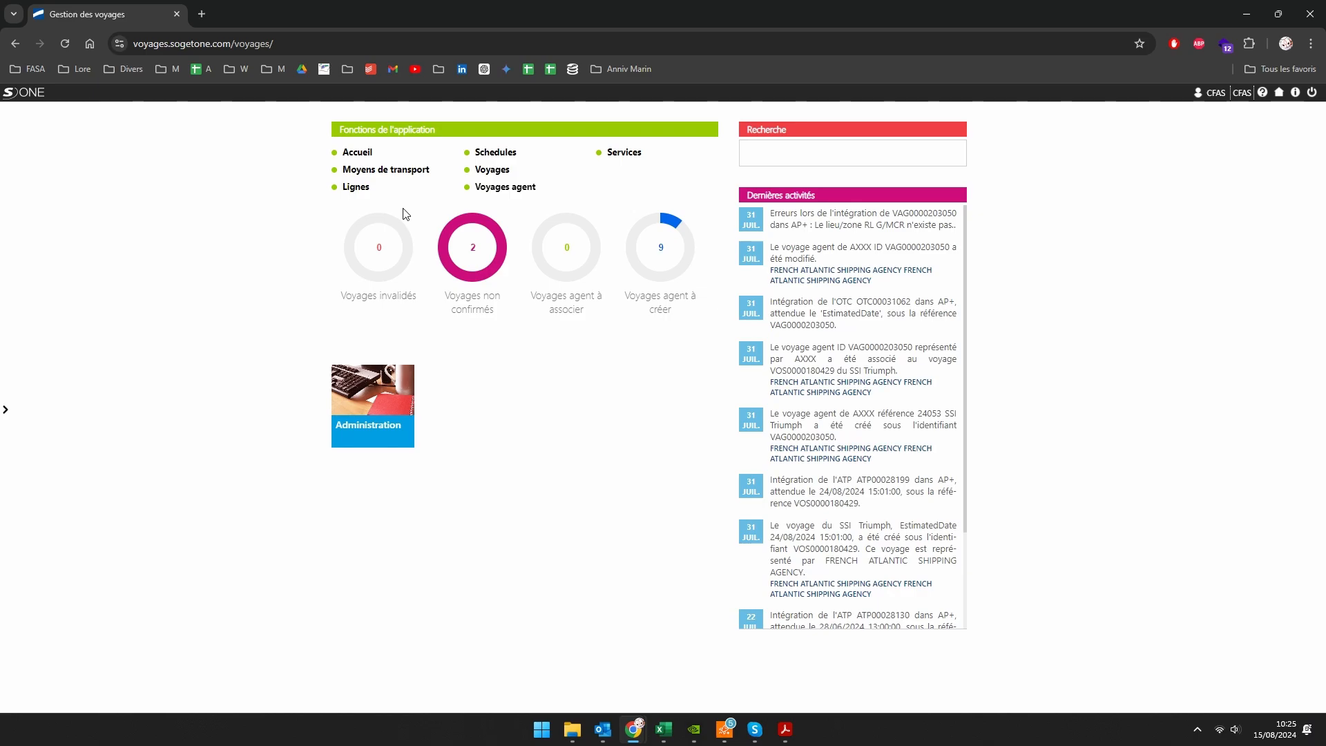
pyautogui.click(490, 170)
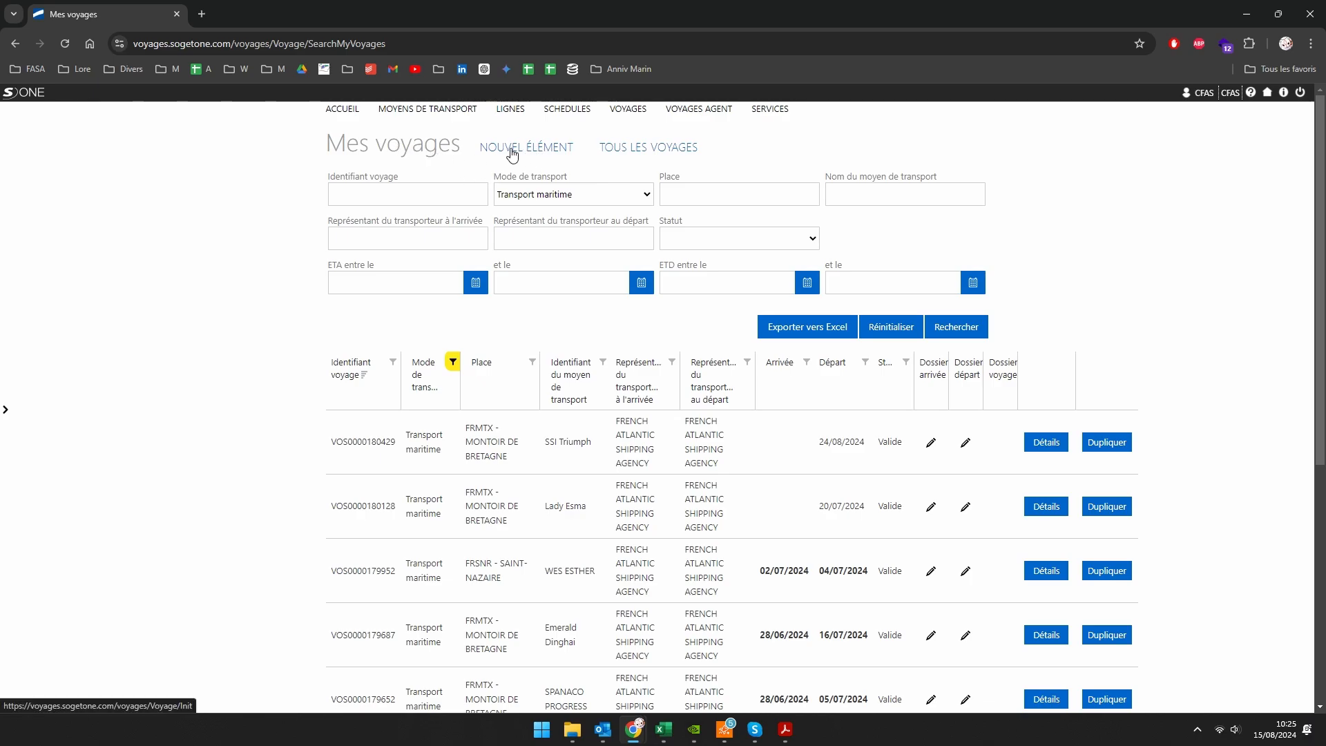
# Start a new voyage for MONTOIR DE BRETAGNE and set the carrier to AXXX - DIVERS ARMEMENTS.
pyautogui.click(511, 148)
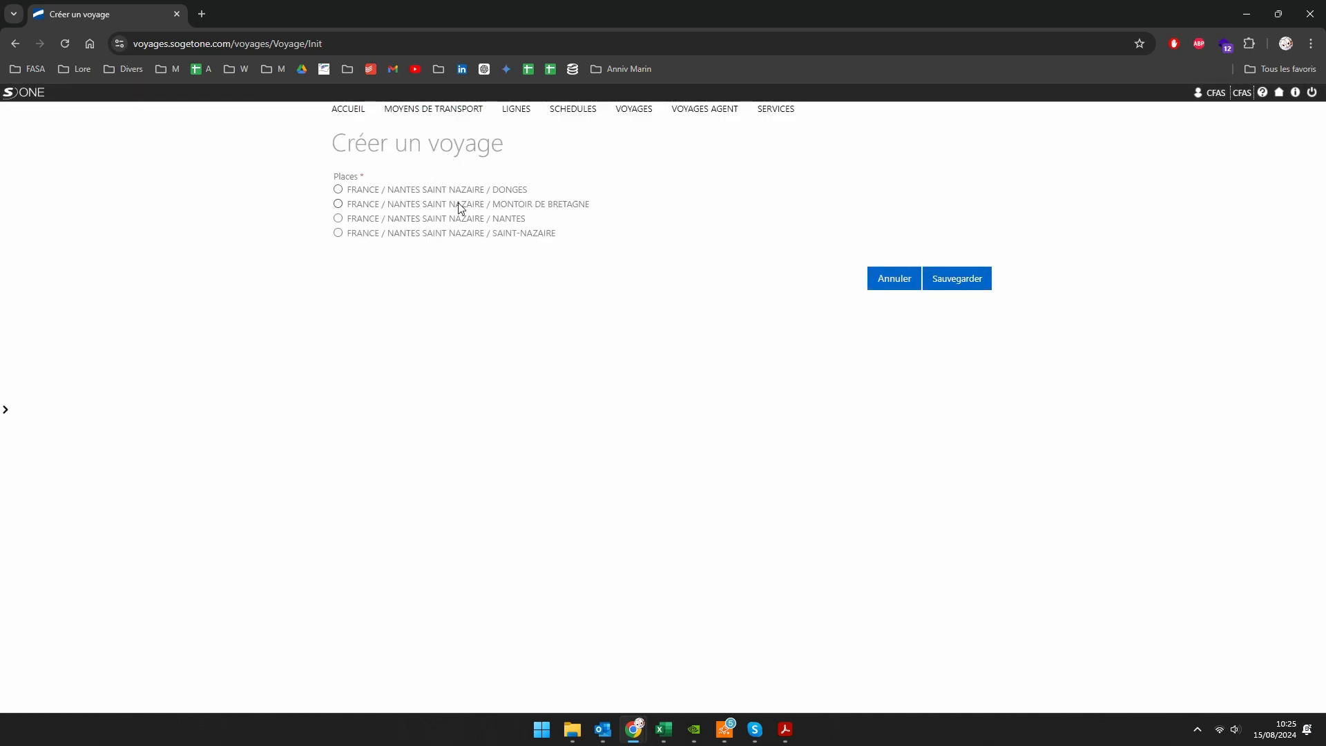
pyautogui.click(338, 205)
pyautogui.click(961, 280)
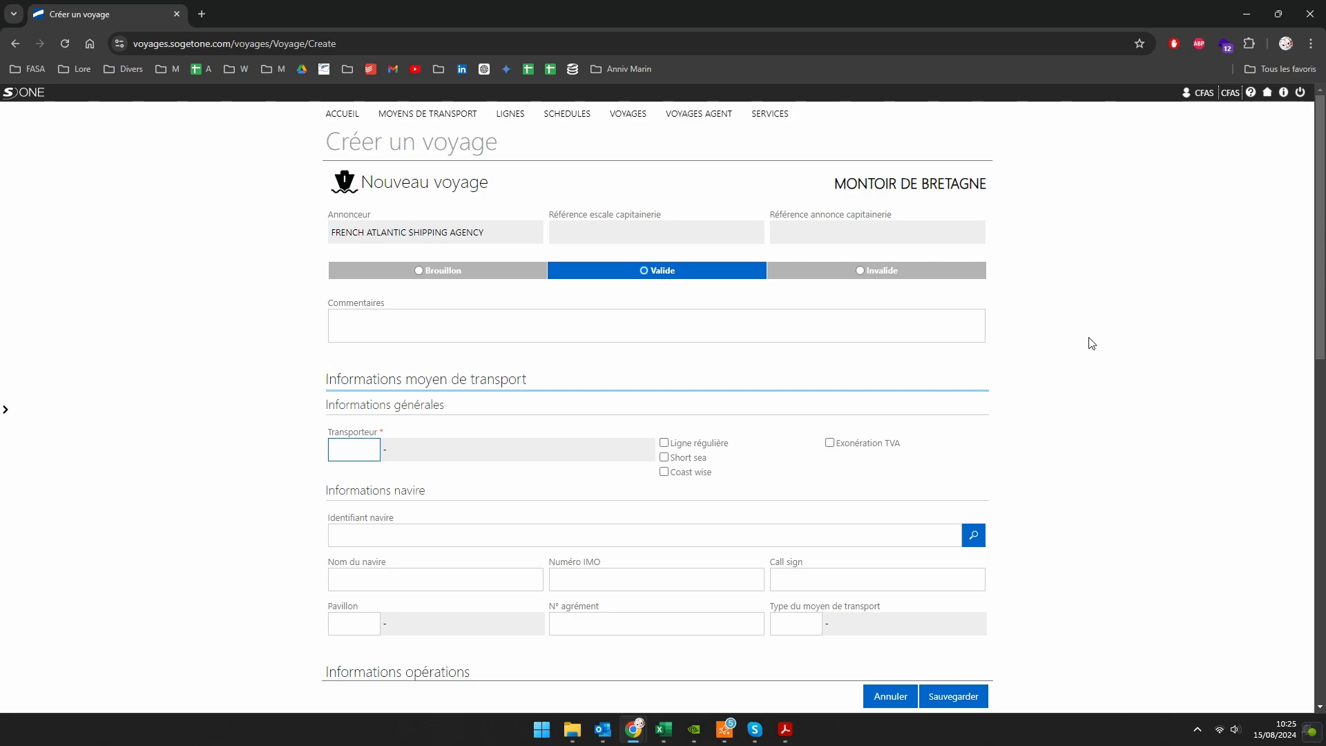
pyautogui.write('axxx')
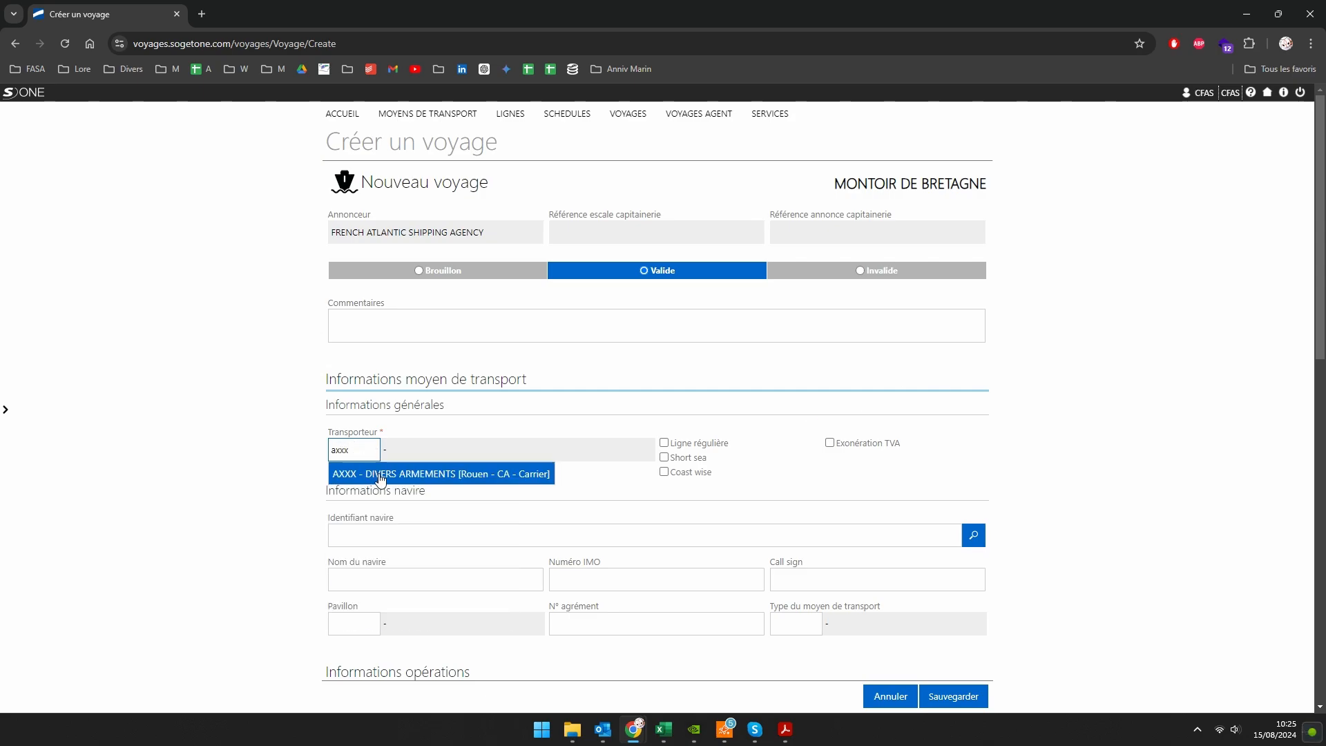
pyautogui.click(383, 478)
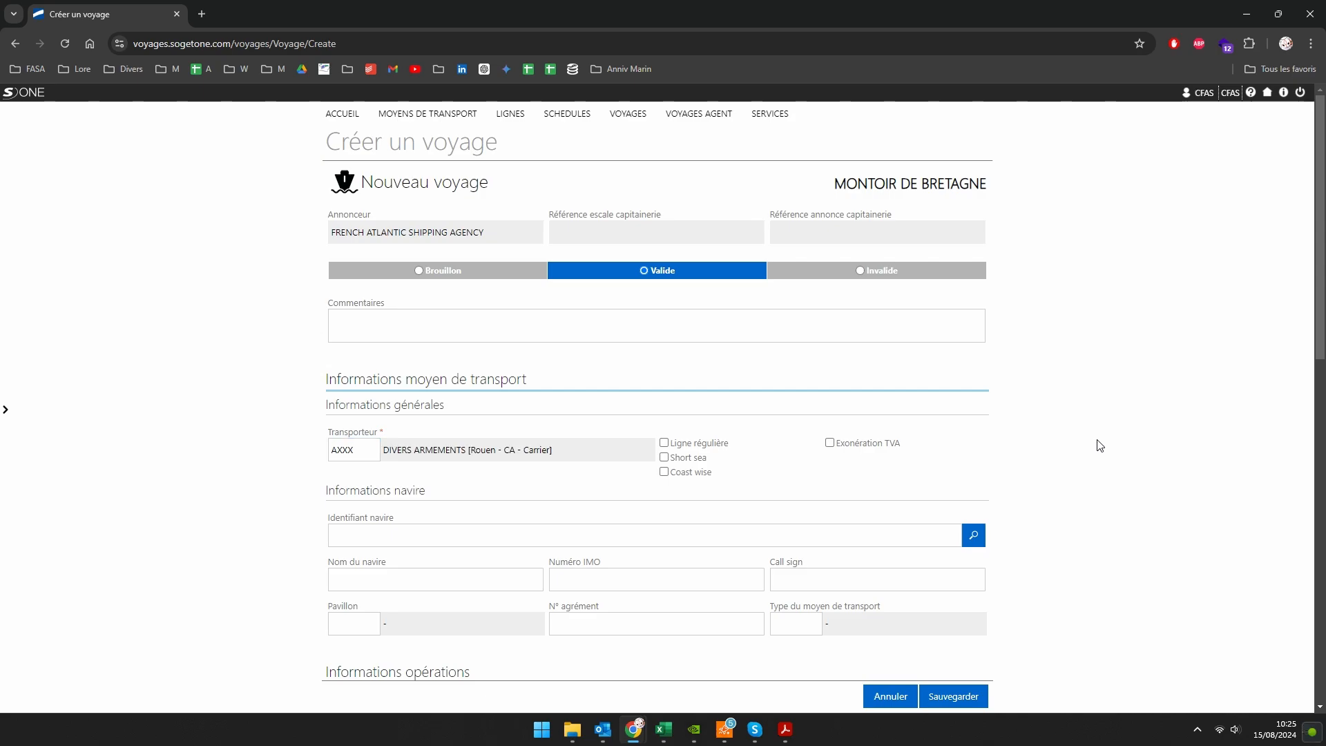
# Enter the ship identifier 24054 HAMPTON OCEAN and the ship name HAMPTON OCEAN in the ship information.
pyautogui.scroll(-2, 1092, 435)
pyautogui.scroll(-1, 1096, 437)
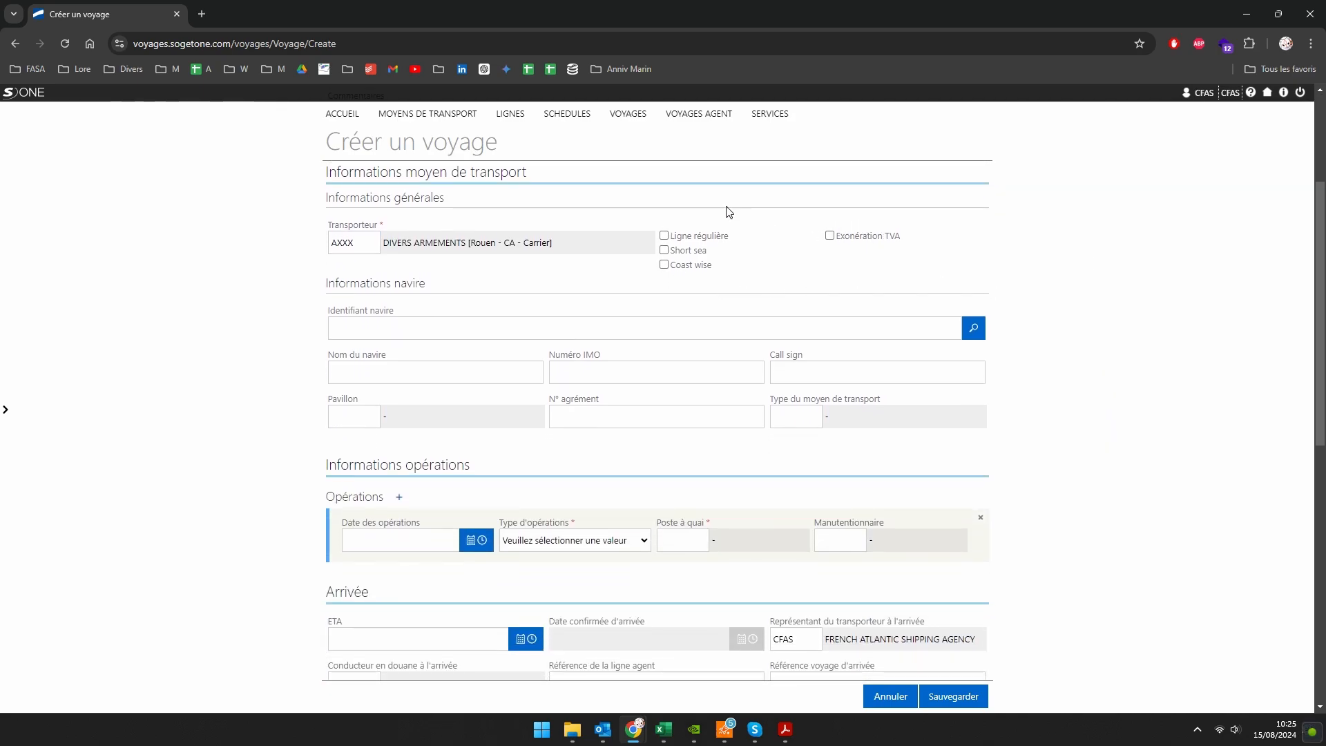
pyautogui.scroll(-1, 359, 349)
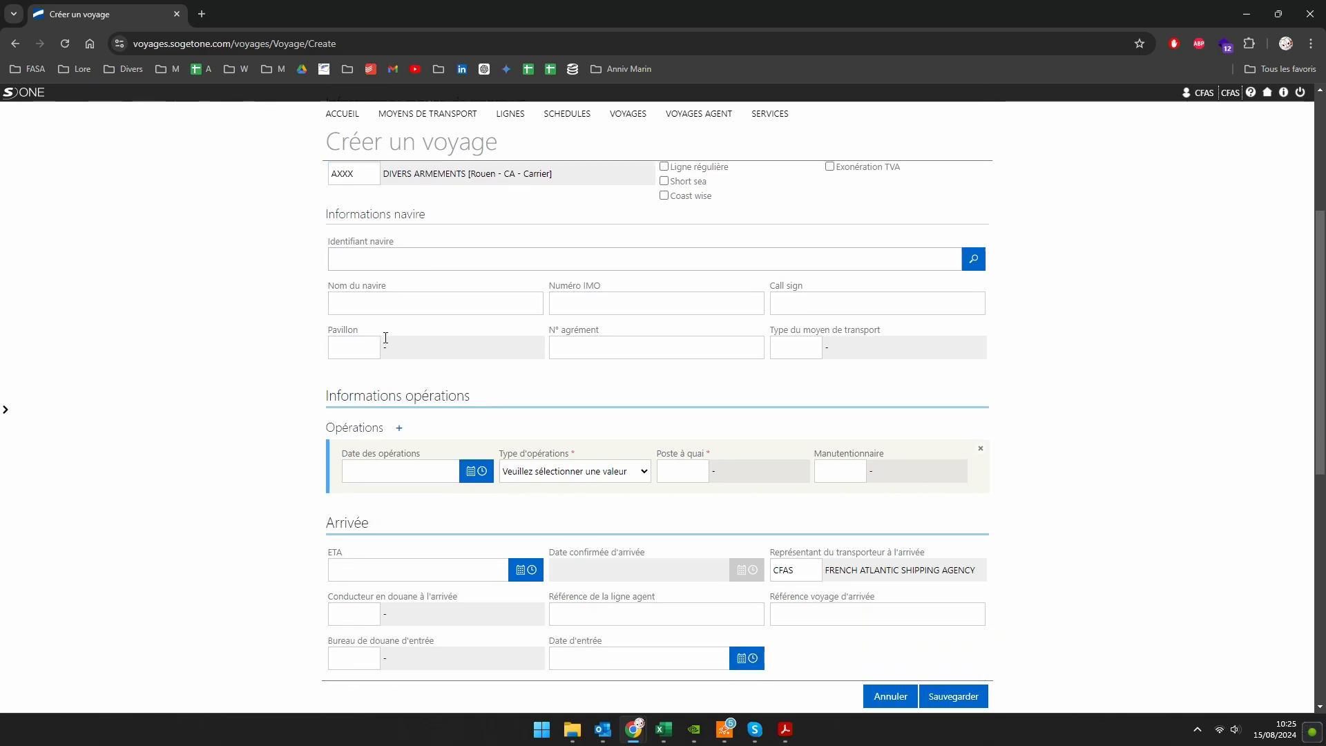
pyautogui.click(358, 260)
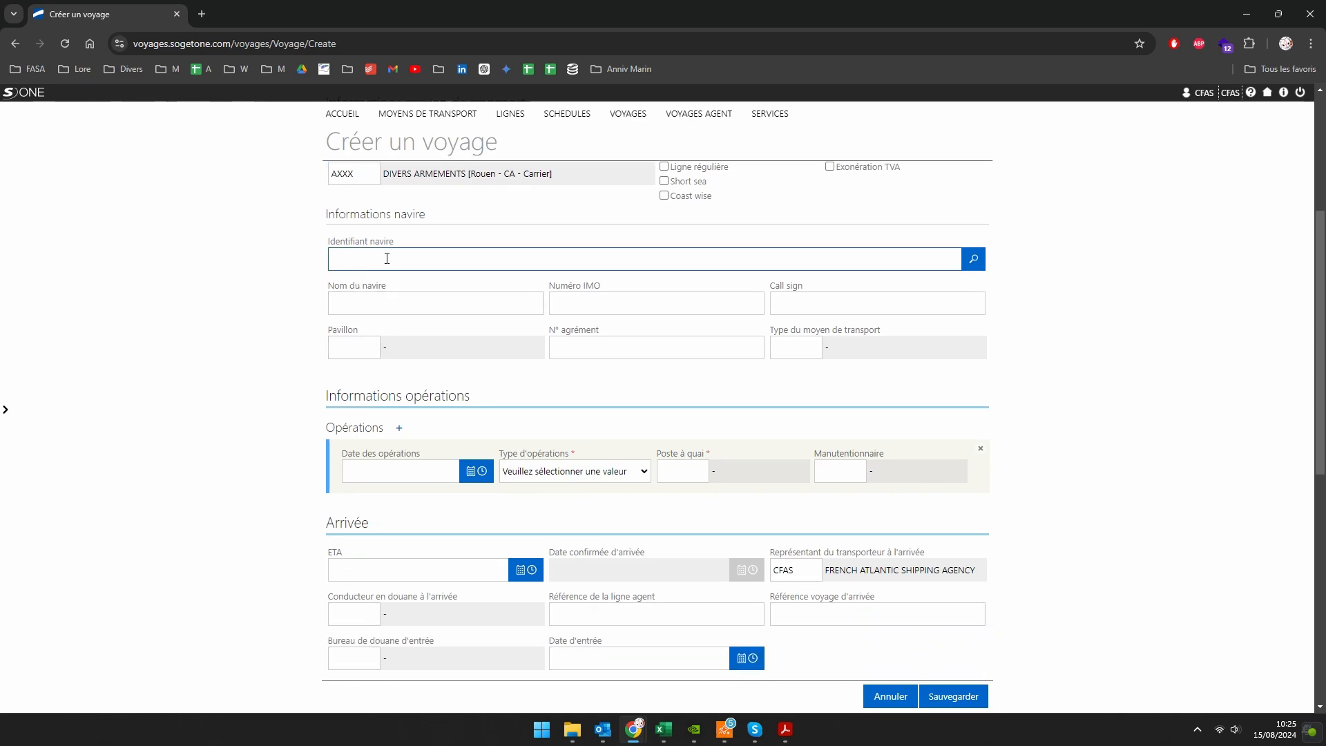
pyautogui.write('24054 HAMPTON OCEAN')
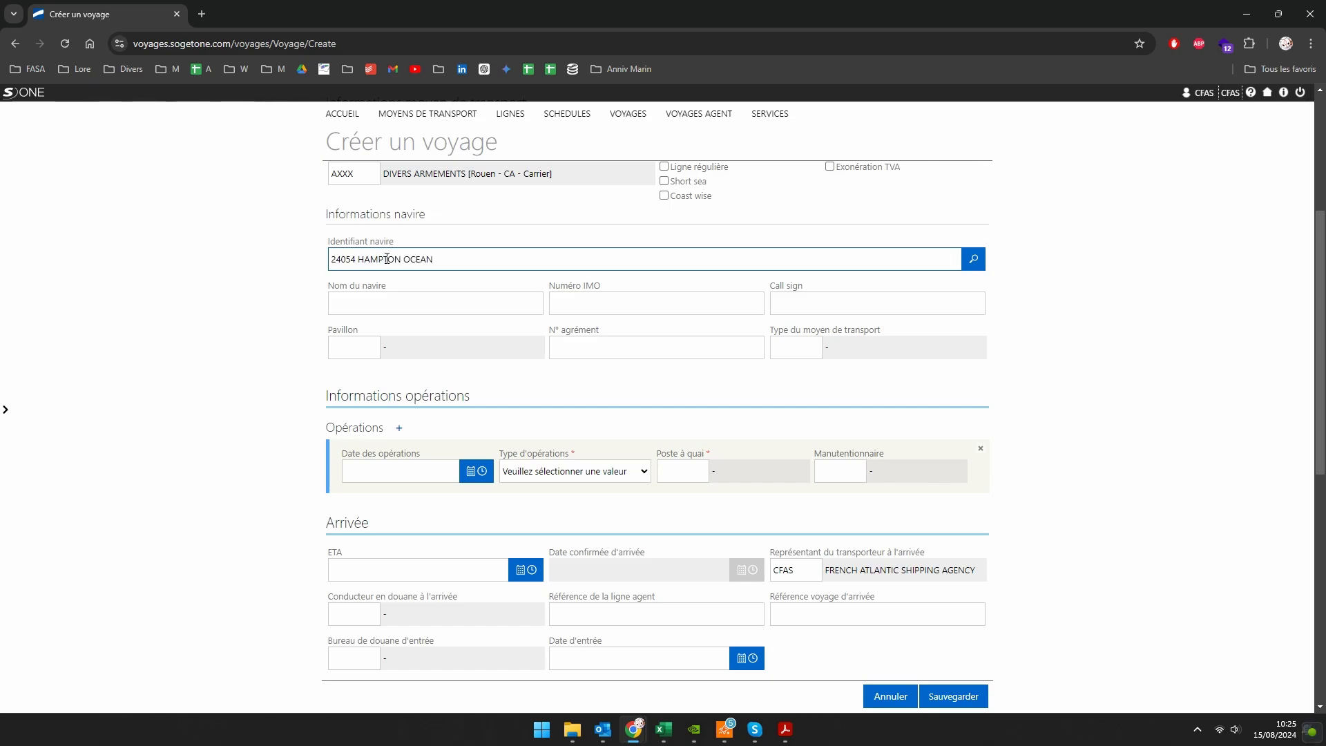
pyautogui.click(397, 302)
pyautogui.write('HAMPTON OCEAN')
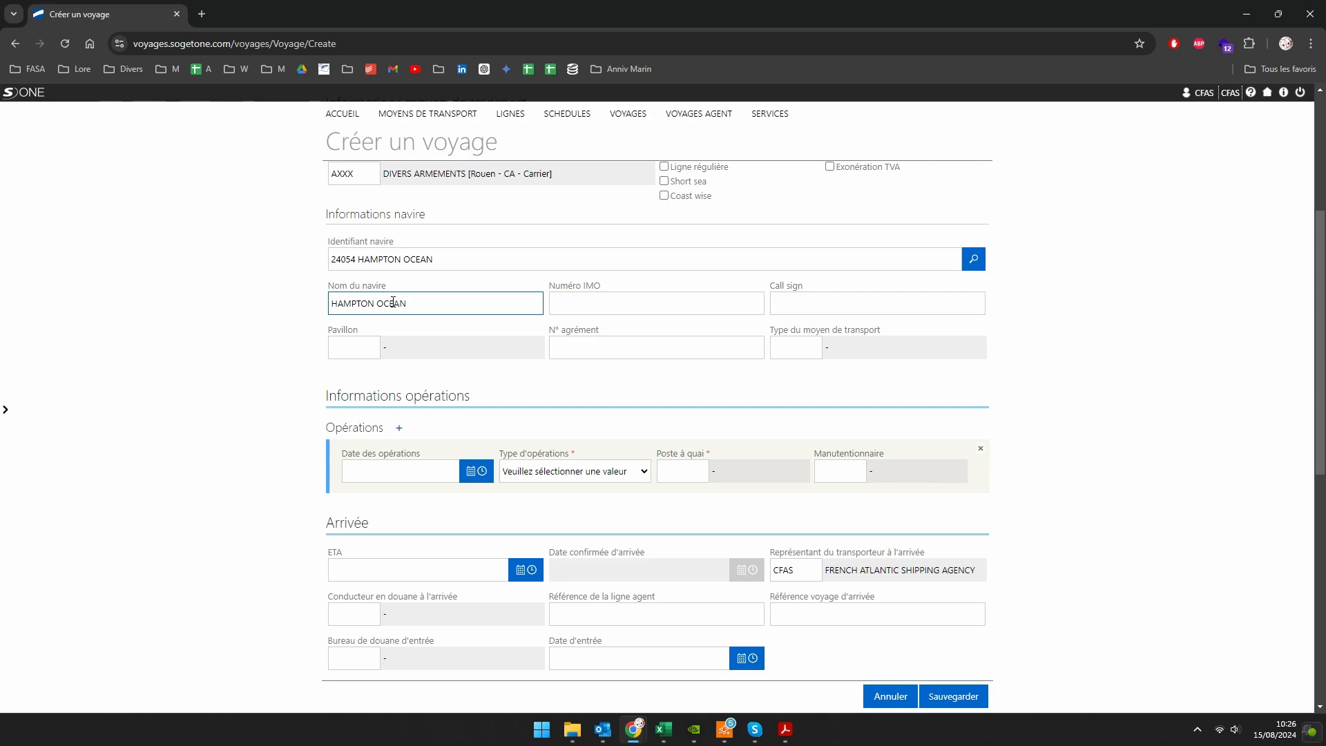
# Check the ship's details in the other open window and enter the IMO number 9798844 on the voyage form.
pyautogui.press('Tab')
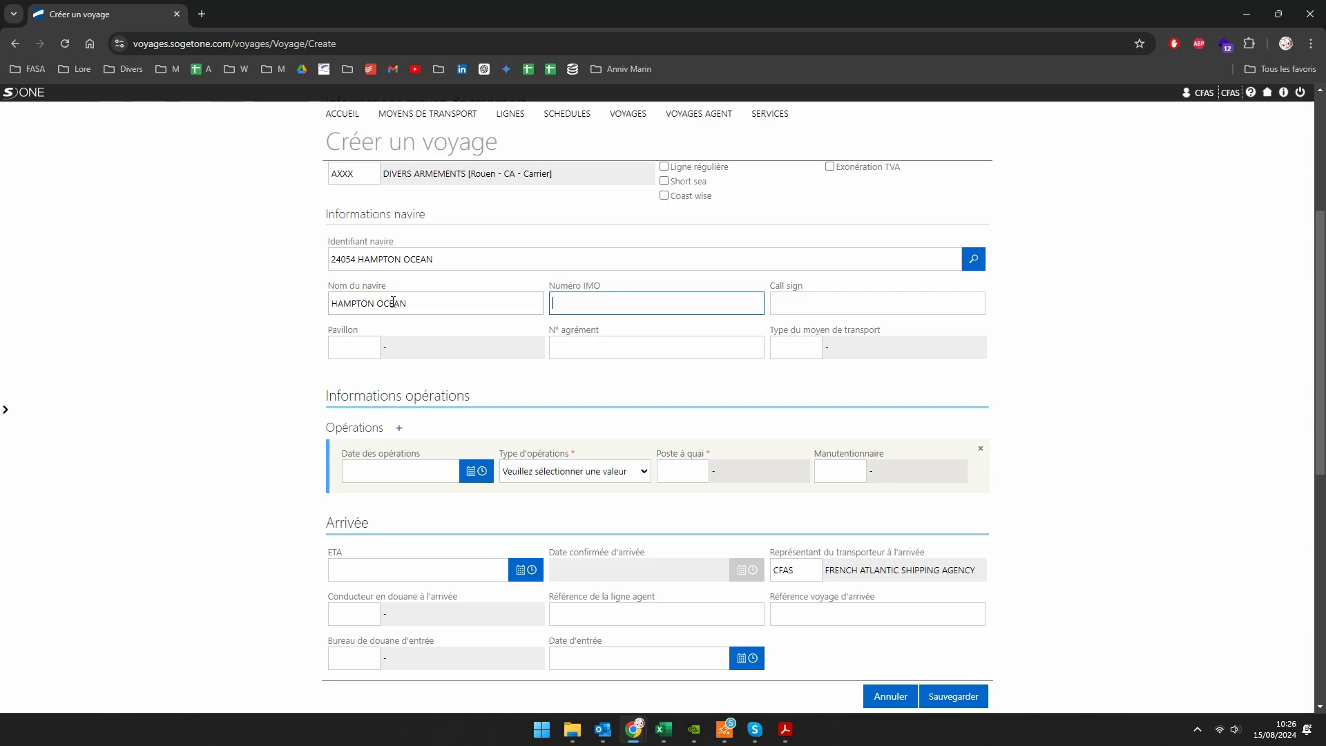
pyautogui.hotkey('alt', 'Tab')
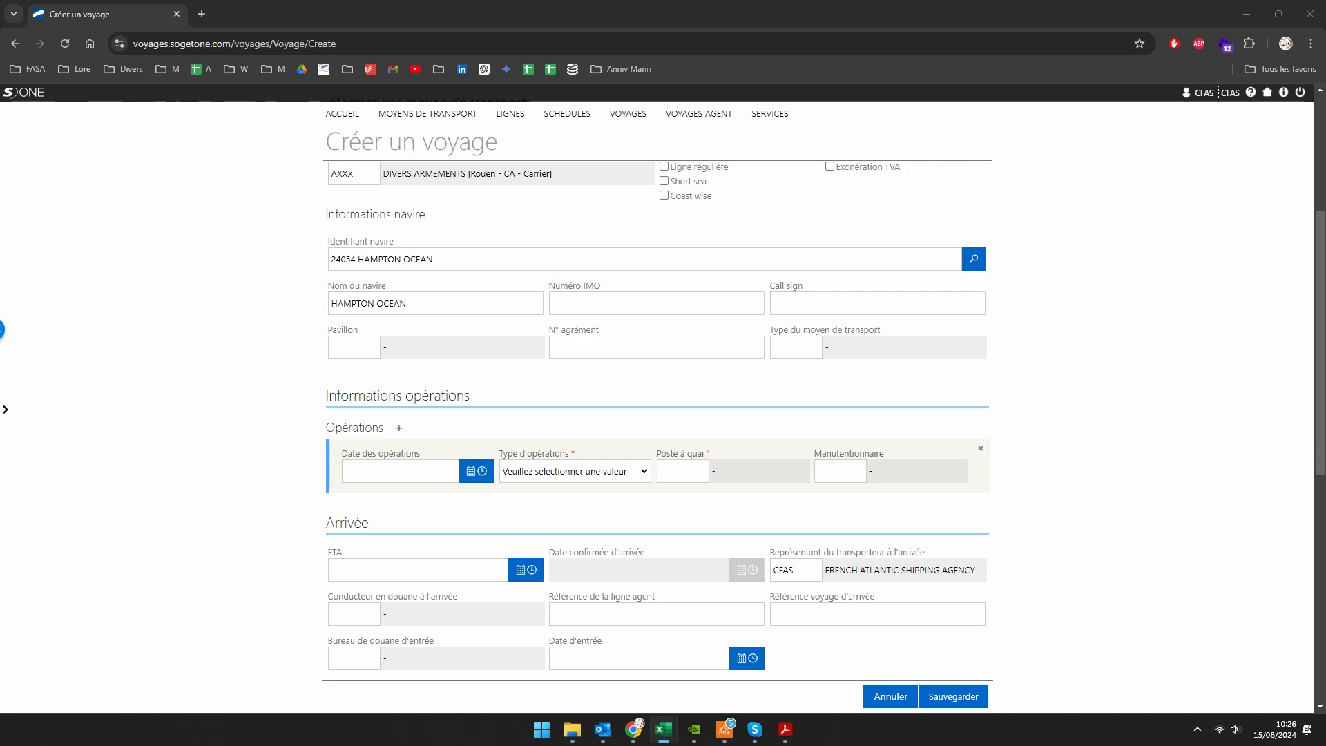
pyautogui.hotkey('alt', 'Tab')
pyautogui.write('9798844')
# Set the ship's flag to PAN - Panama and the means of transport type to Bulk carrier.
pyautogui.click(352, 341)
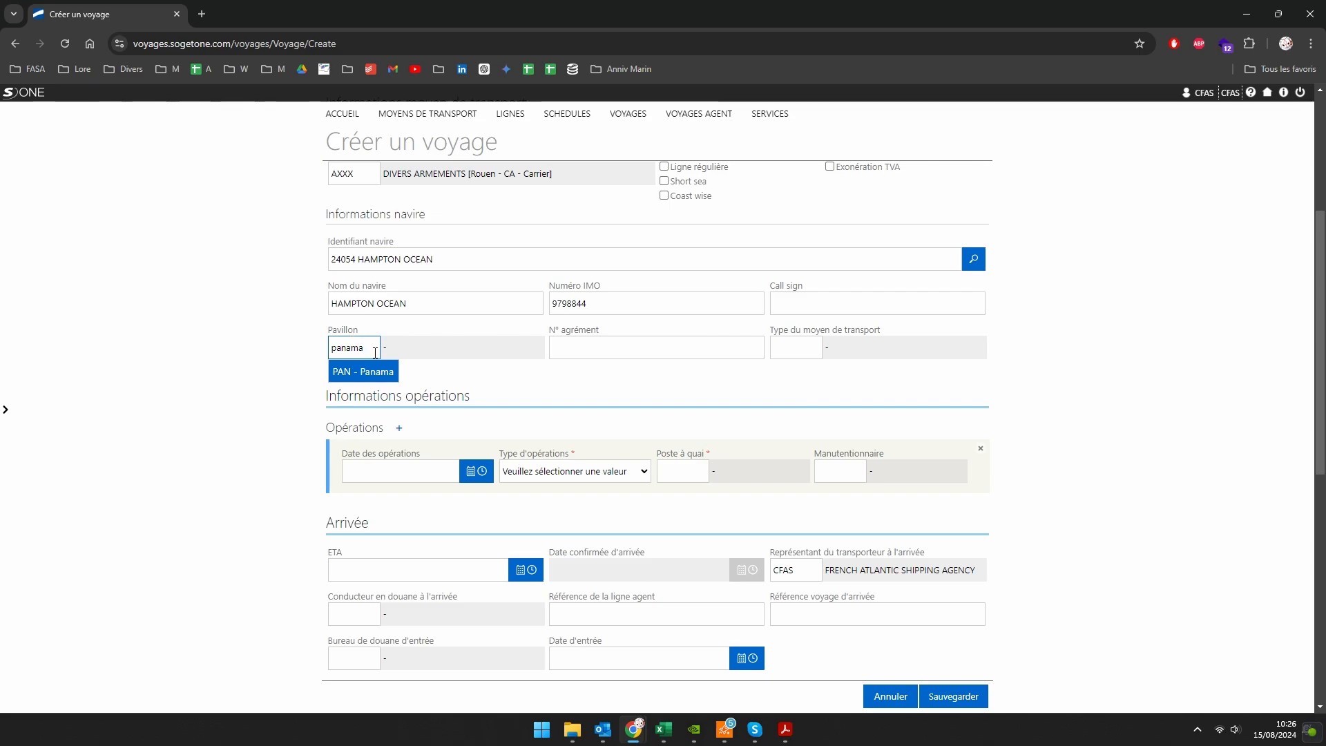
pyautogui.click(382, 373)
pyautogui.click(777, 345)
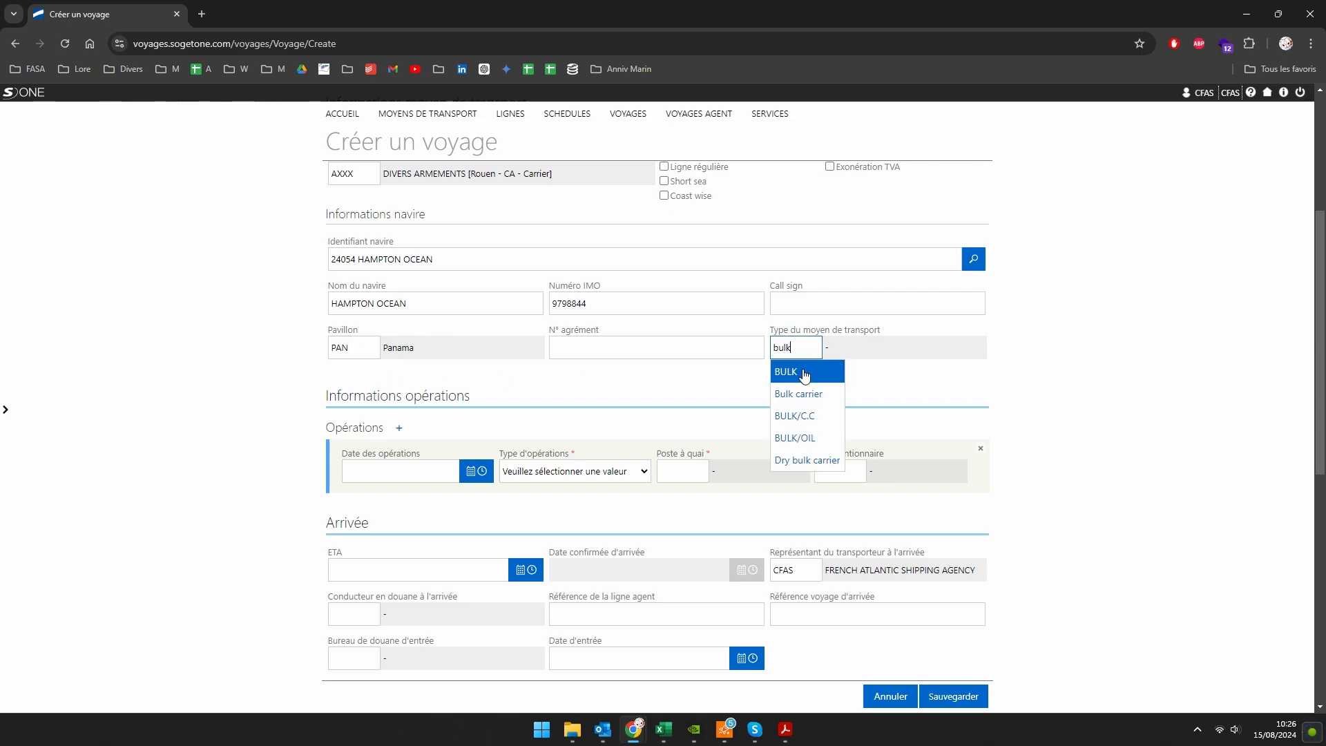
pyautogui.click(799, 394)
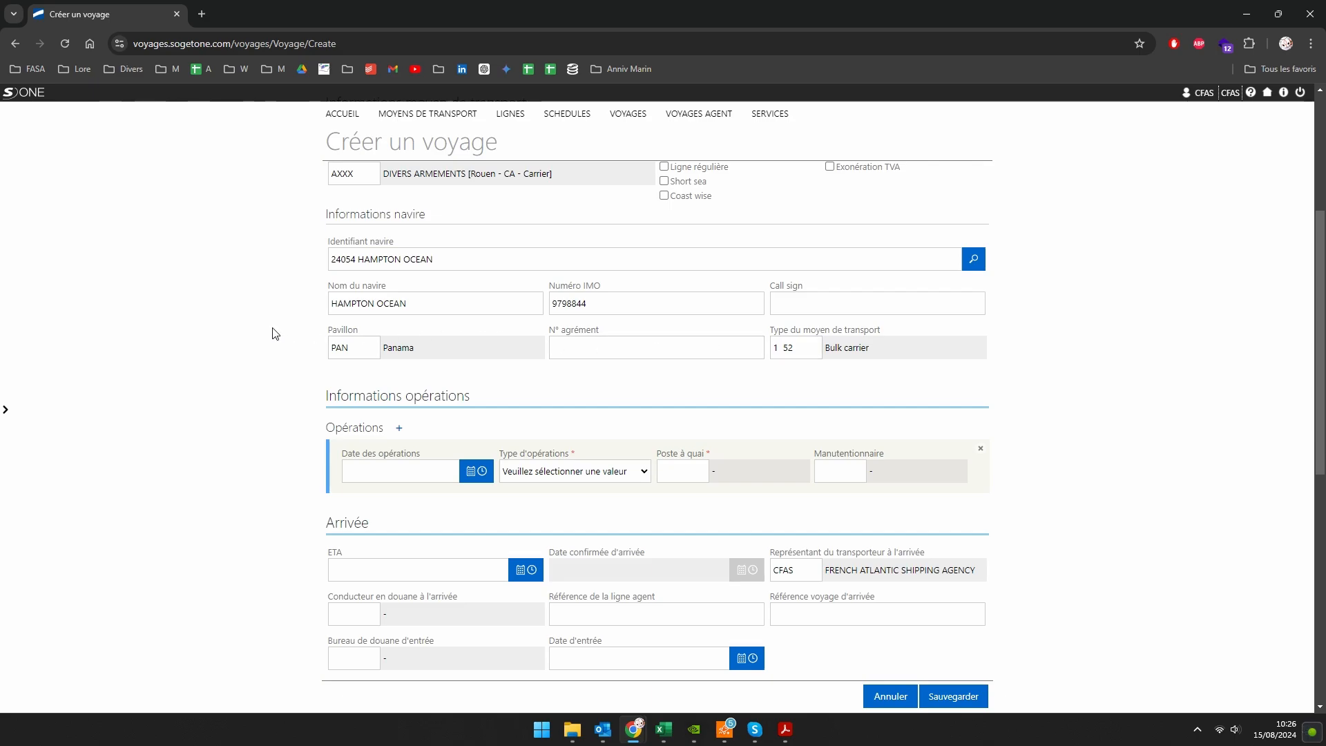
# Set the operation date to 11/09/2024 00:00 and the operation type to Cargo operations.
pyautogui.scroll(-2, 245, 319)
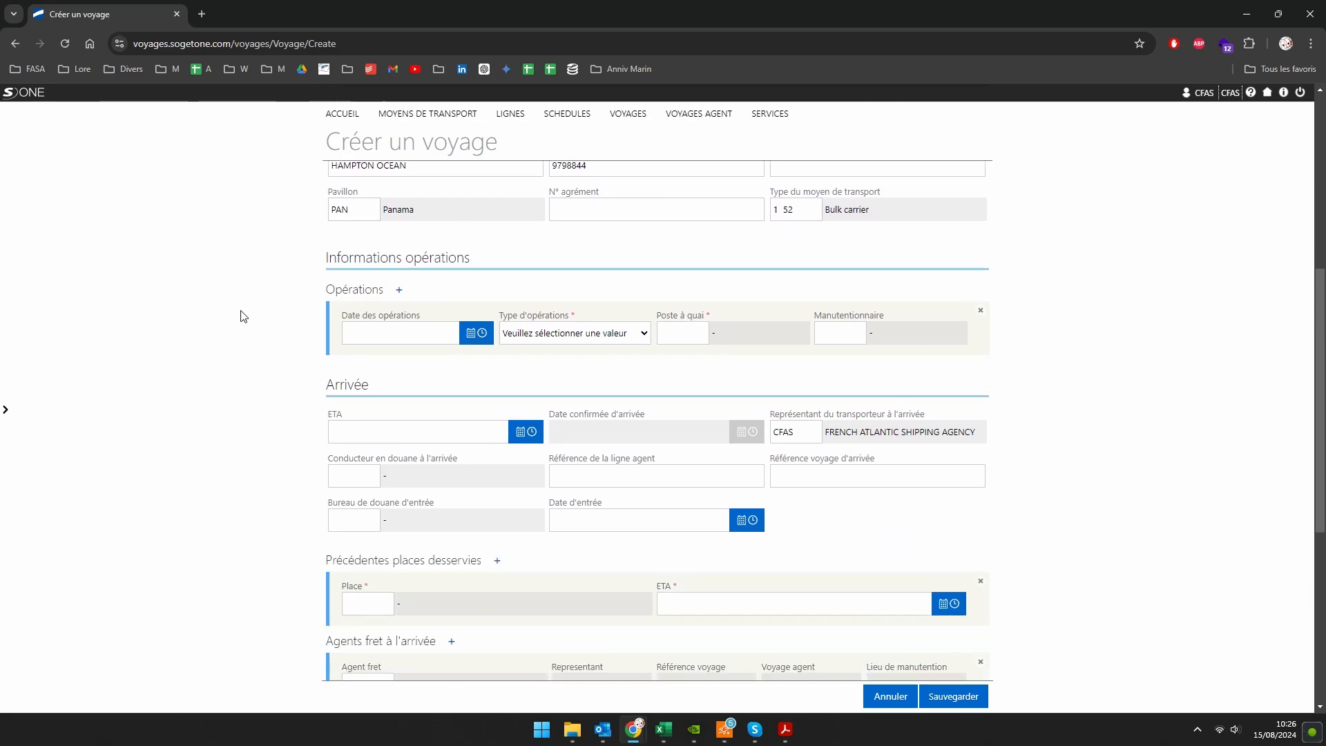
pyautogui.click(473, 336)
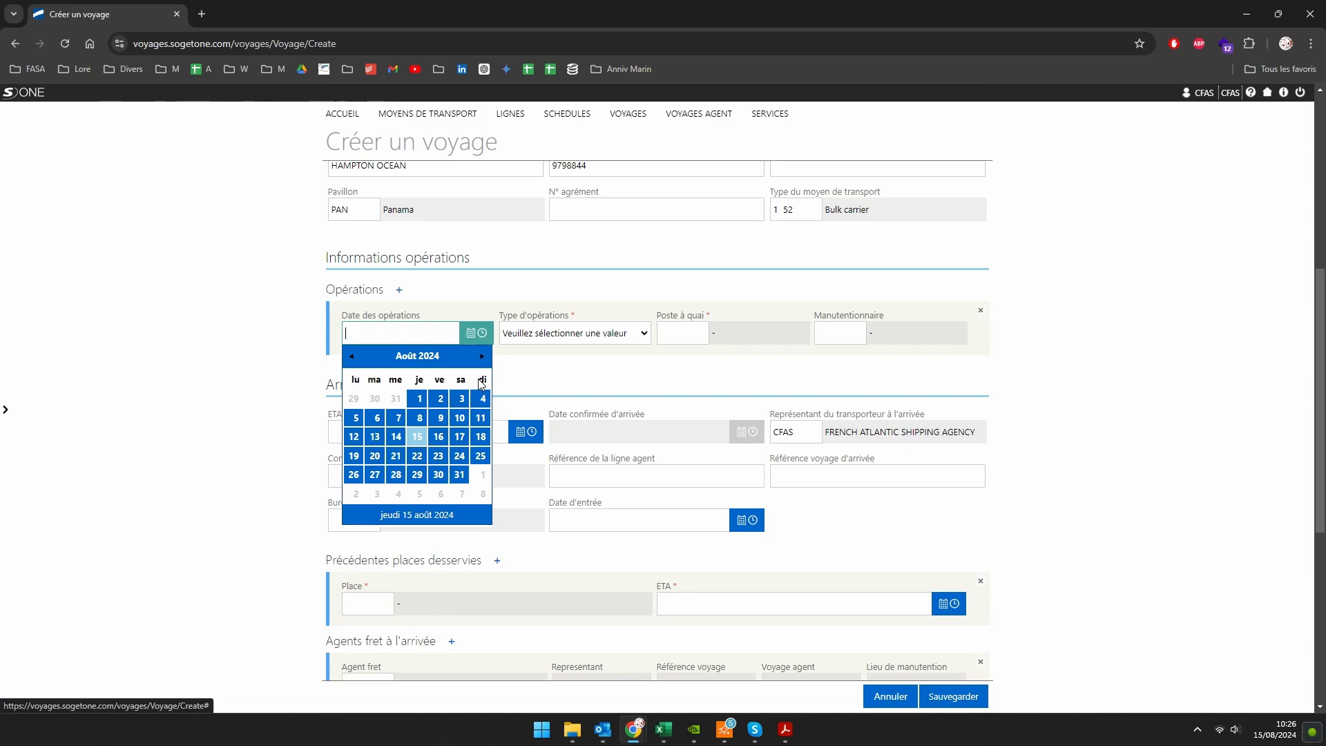
pyautogui.click(482, 356)
pyautogui.click(397, 437)
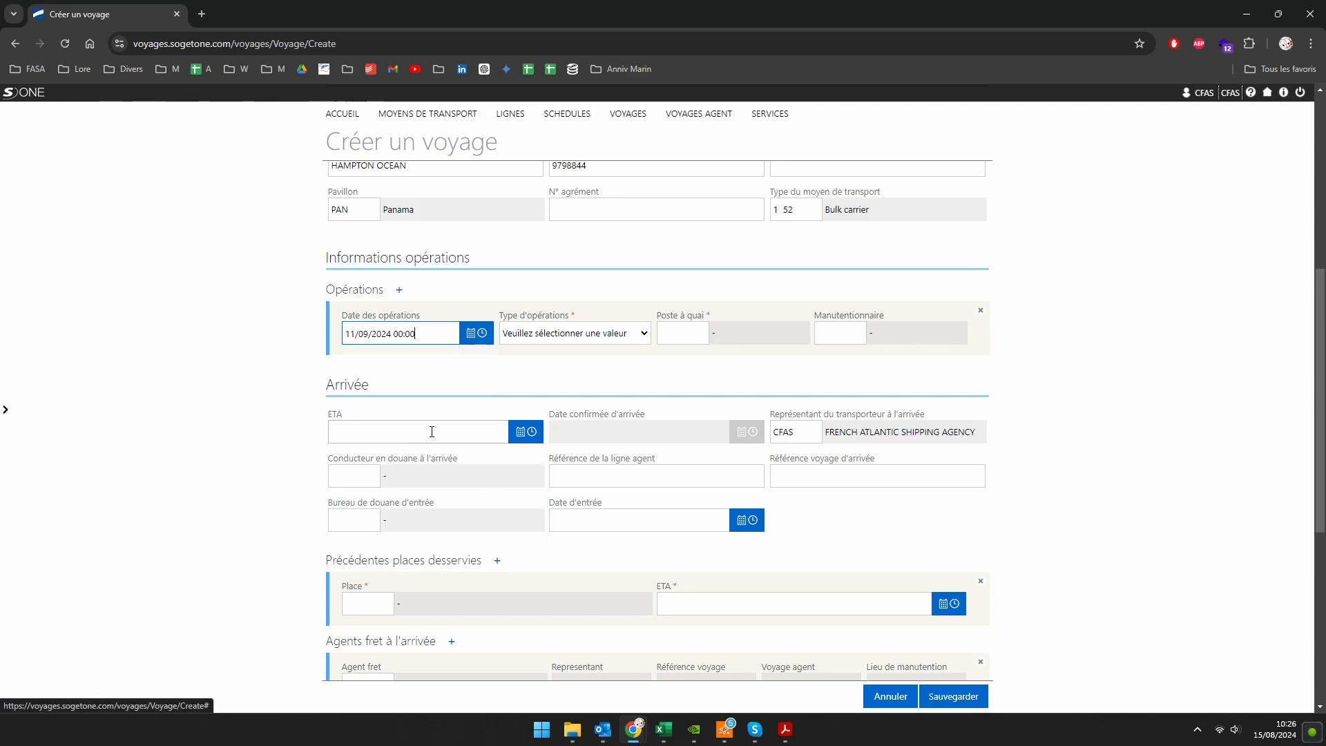
pyautogui.click(544, 335)
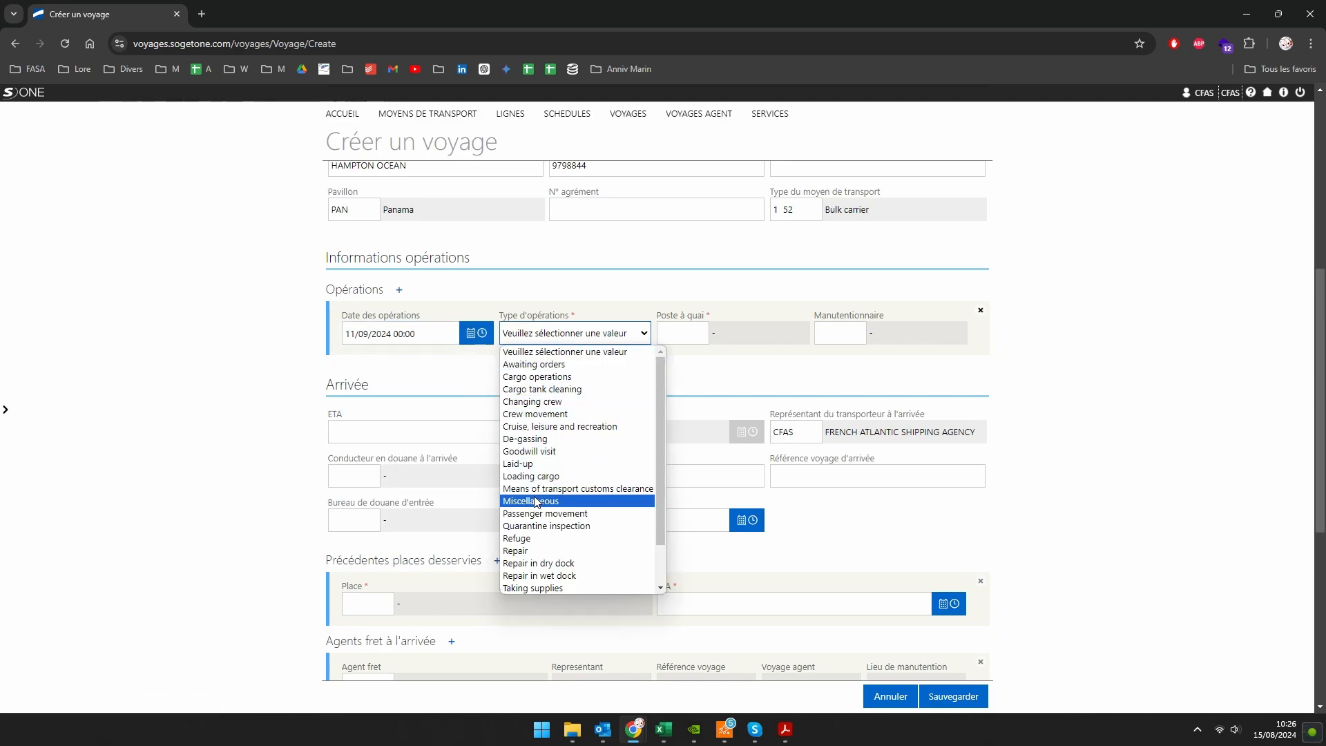
pyautogui.click(549, 378)
# Set the operation's berth to 1385 TAA2 and its cargo handler to MSEM - SEA INVEST MONTOIR.
pyautogui.click(676, 331)
pyautogui.write('ta')
pyautogui.click(690, 359)
pyautogui.click(832, 332)
pyautogui.write('msem')
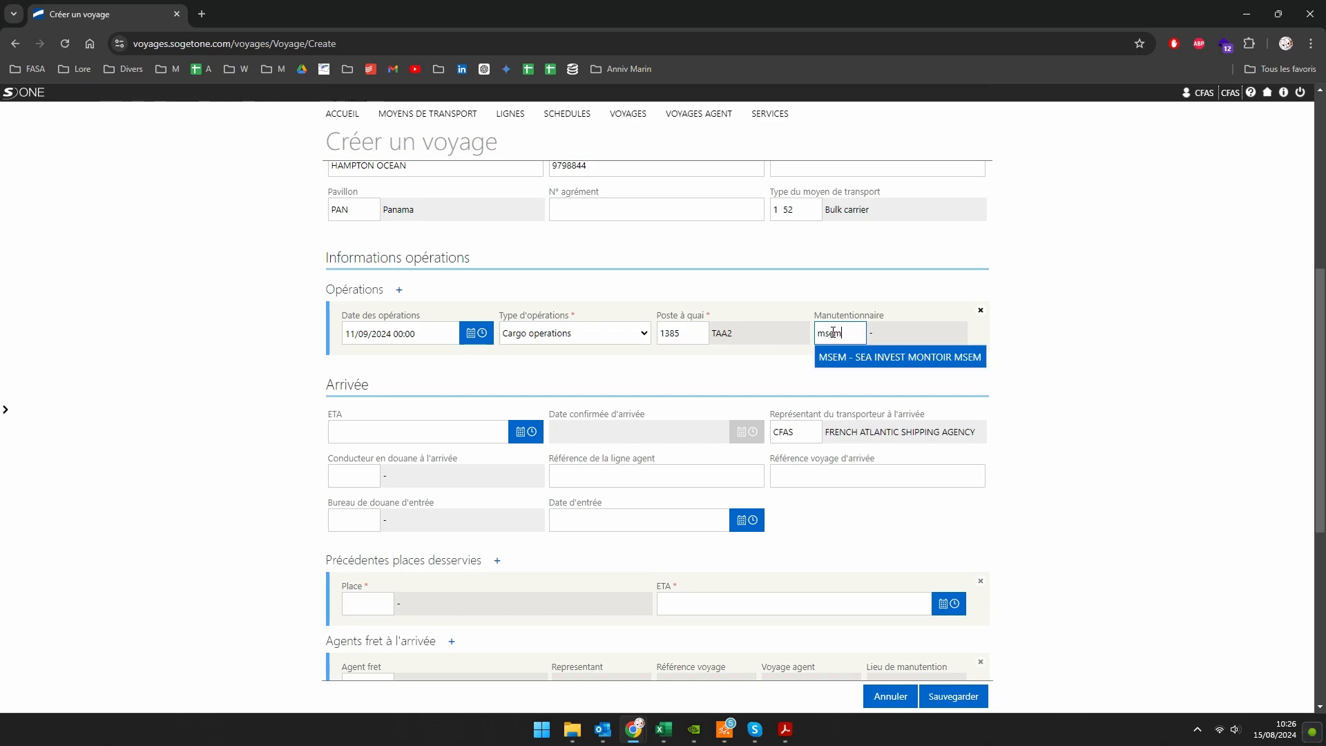
pyautogui.click(922, 358)
pyautogui.click(1079, 321)
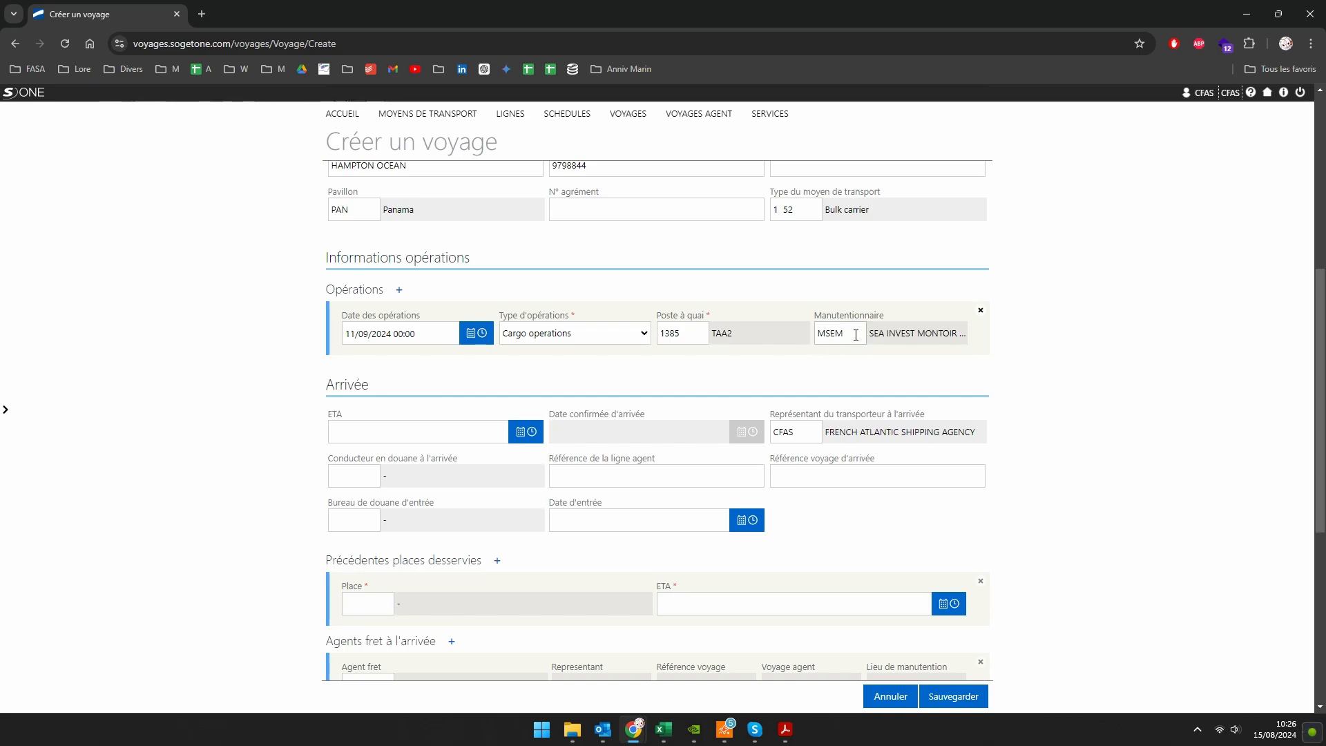
# Set the arrival ETA of the voyage to 27/08/2024 16:00.
pyautogui.scroll(-1, 824, 338)
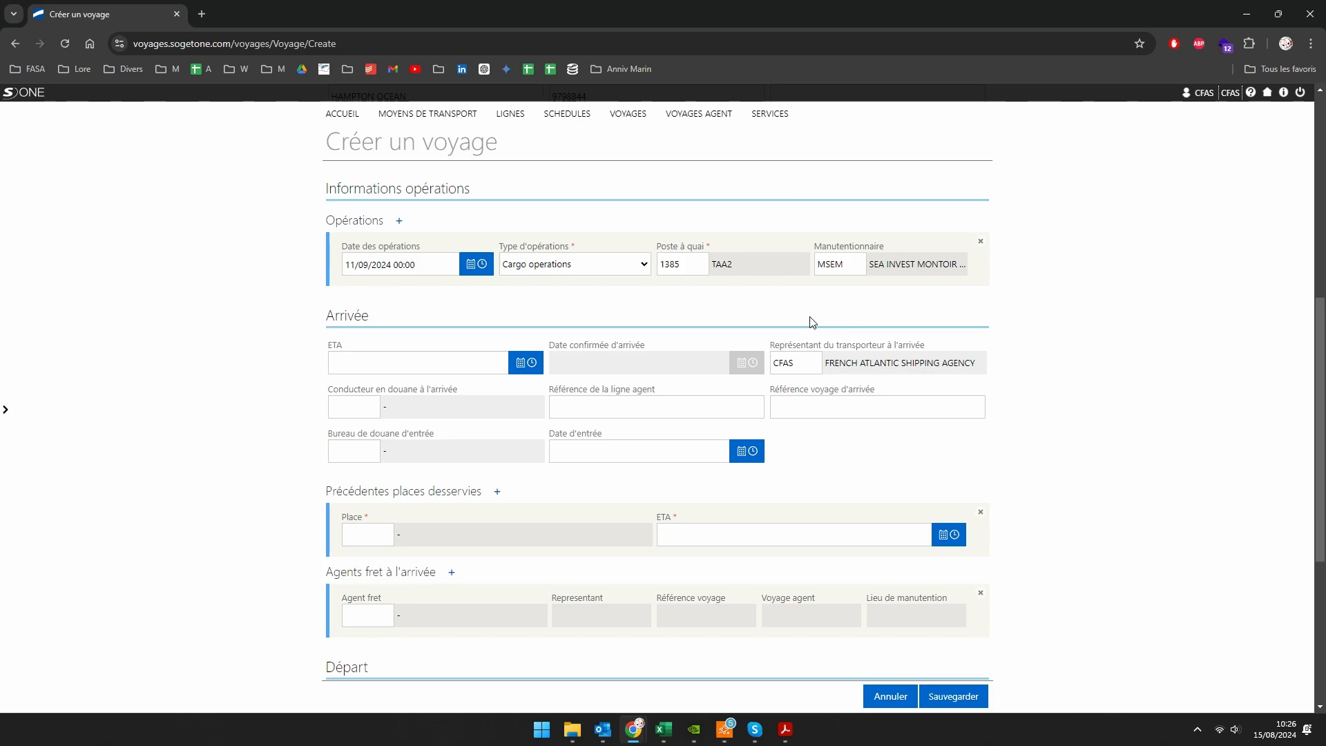
pyautogui.scroll(-1, 207, 274)
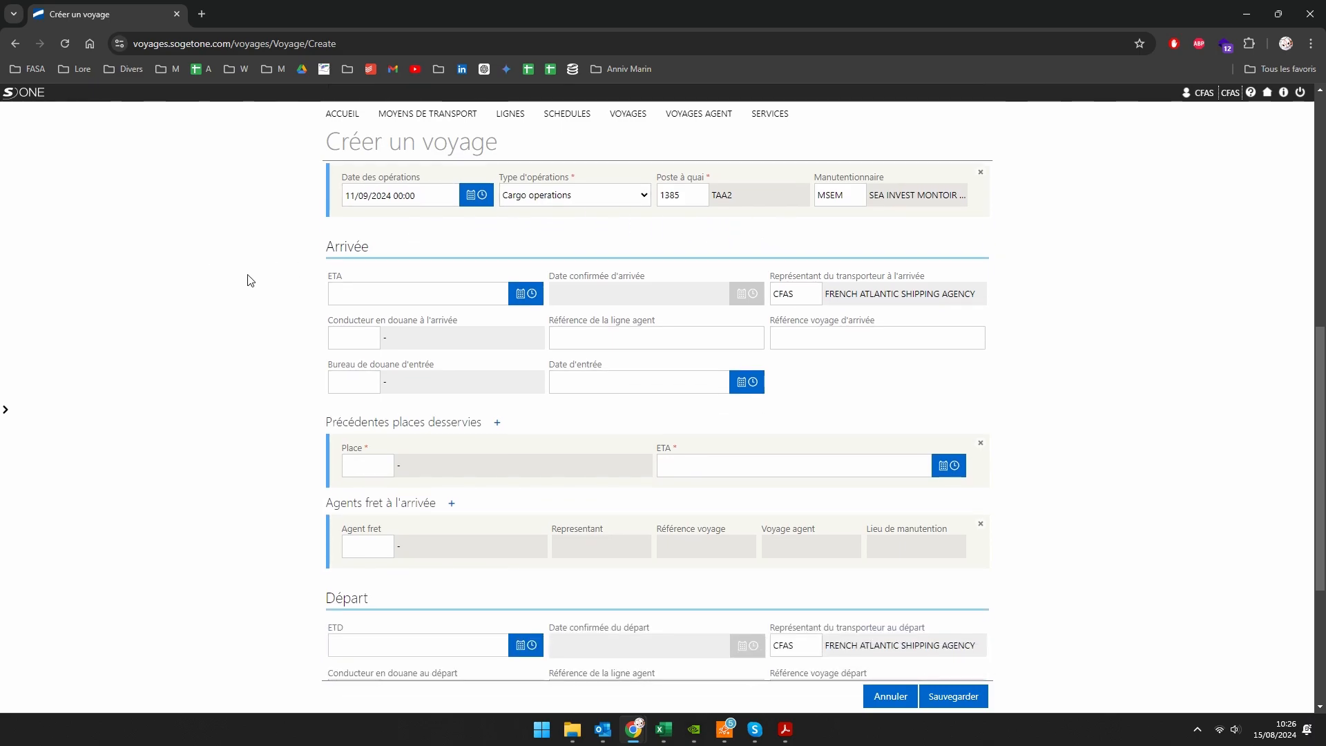
pyautogui.click(521, 295)
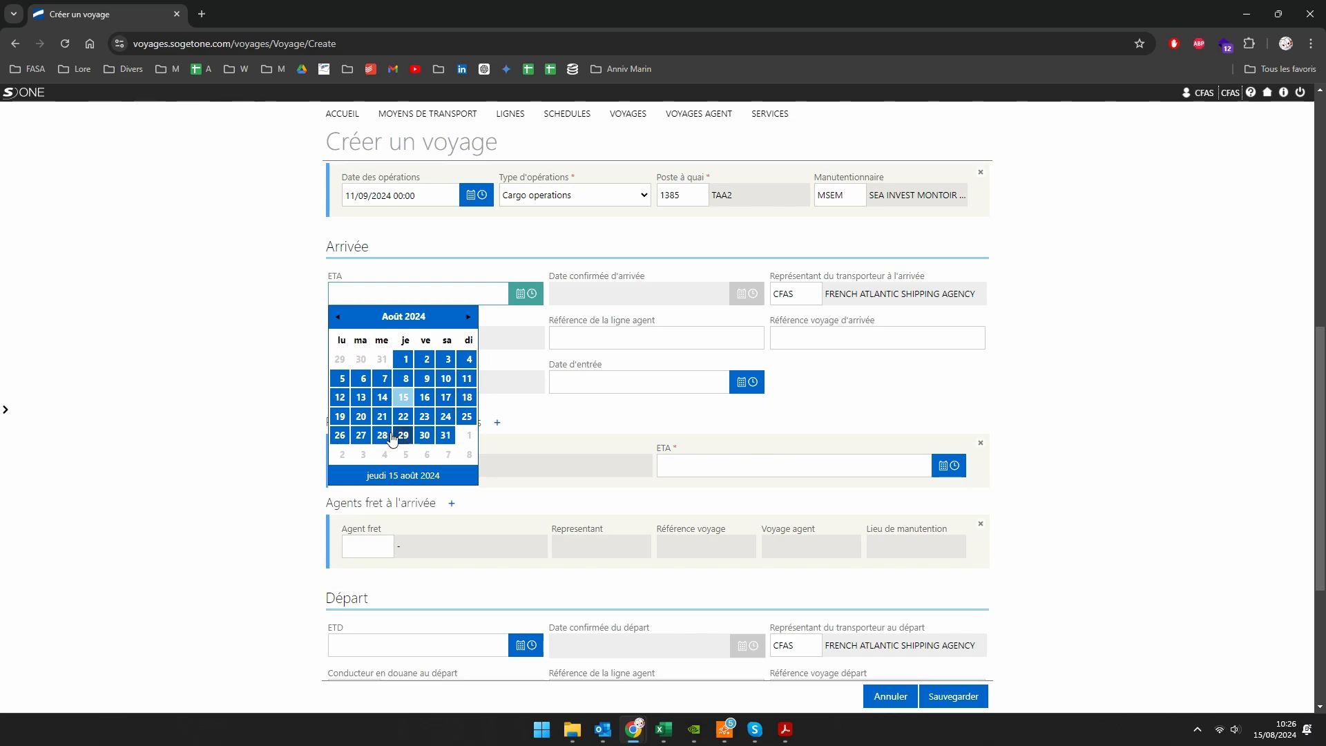
pyautogui.click(361, 435)
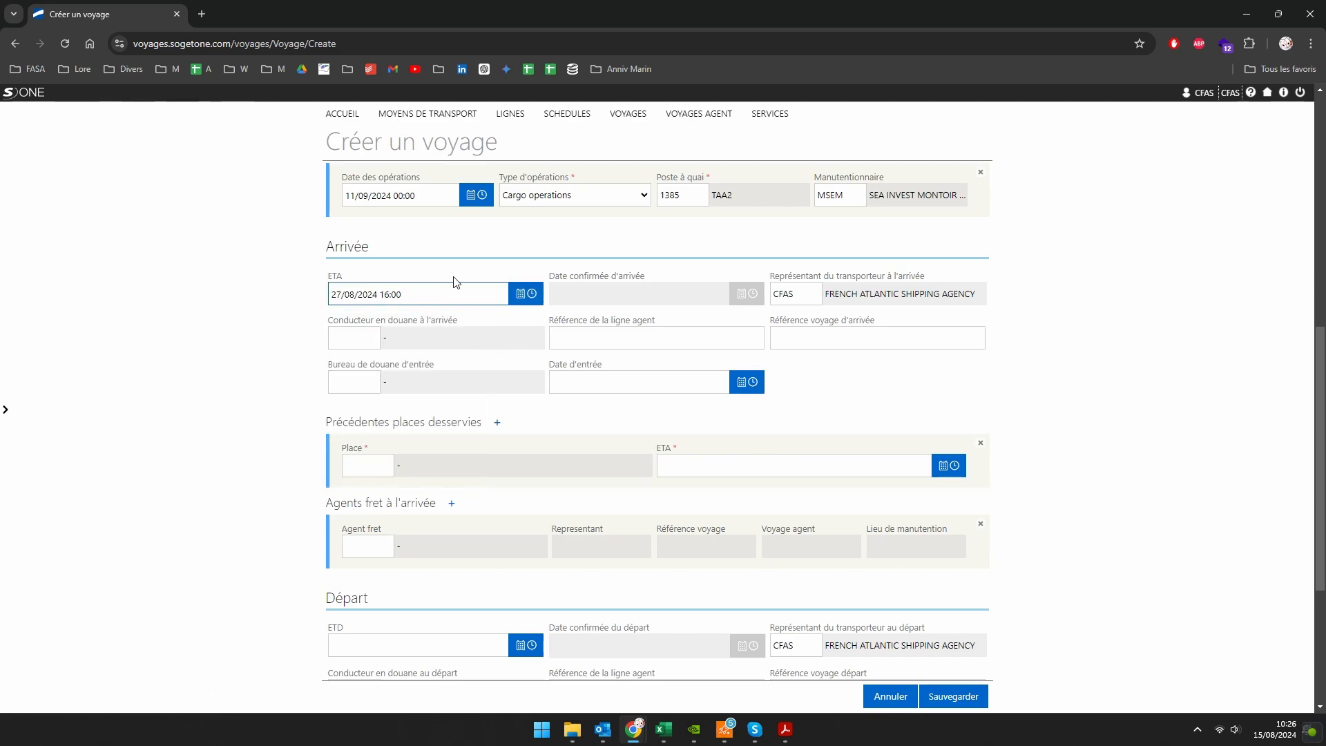
# Set the customs agent at arrival (Conducteur en douane) to CFAS - FRENCH ATLANTIC SHIPPING AGENCY.
pyautogui.click(364, 343)
pyautogui.scroll(-1, 557, 394)
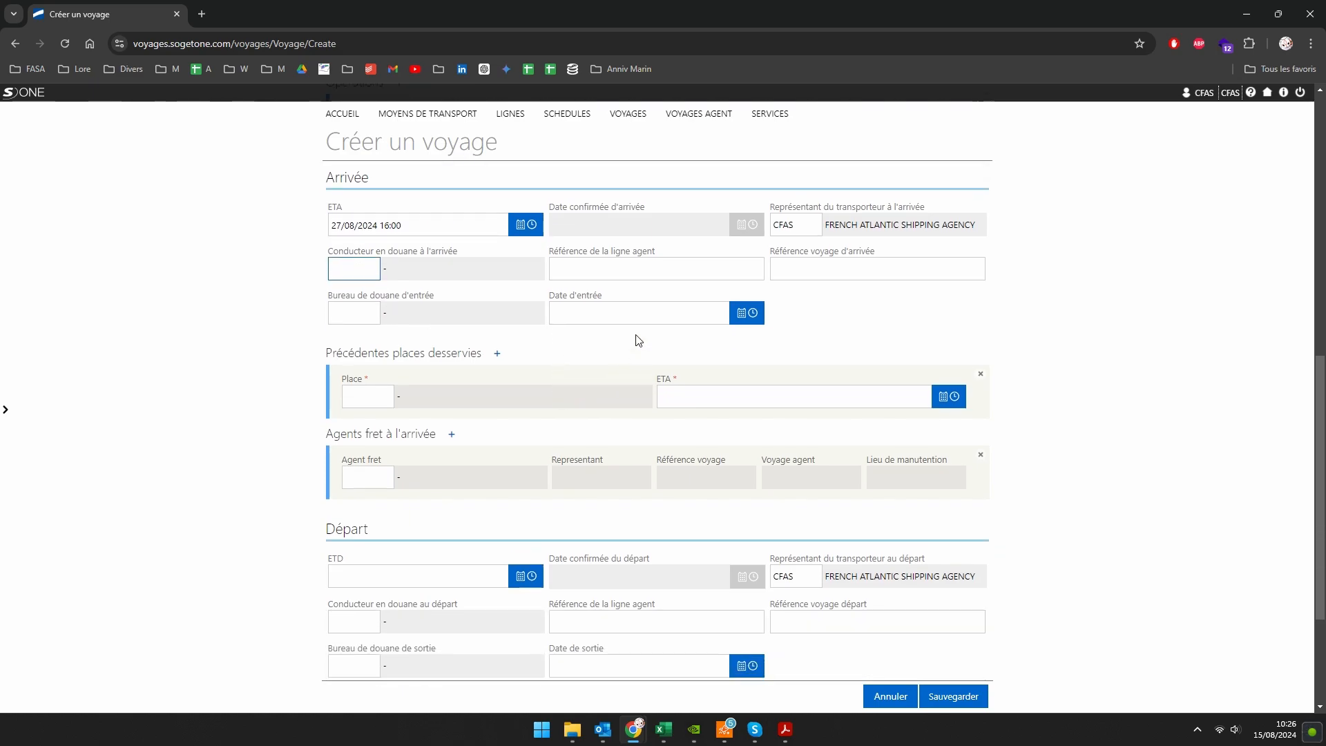
pyautogui.write('cfas')
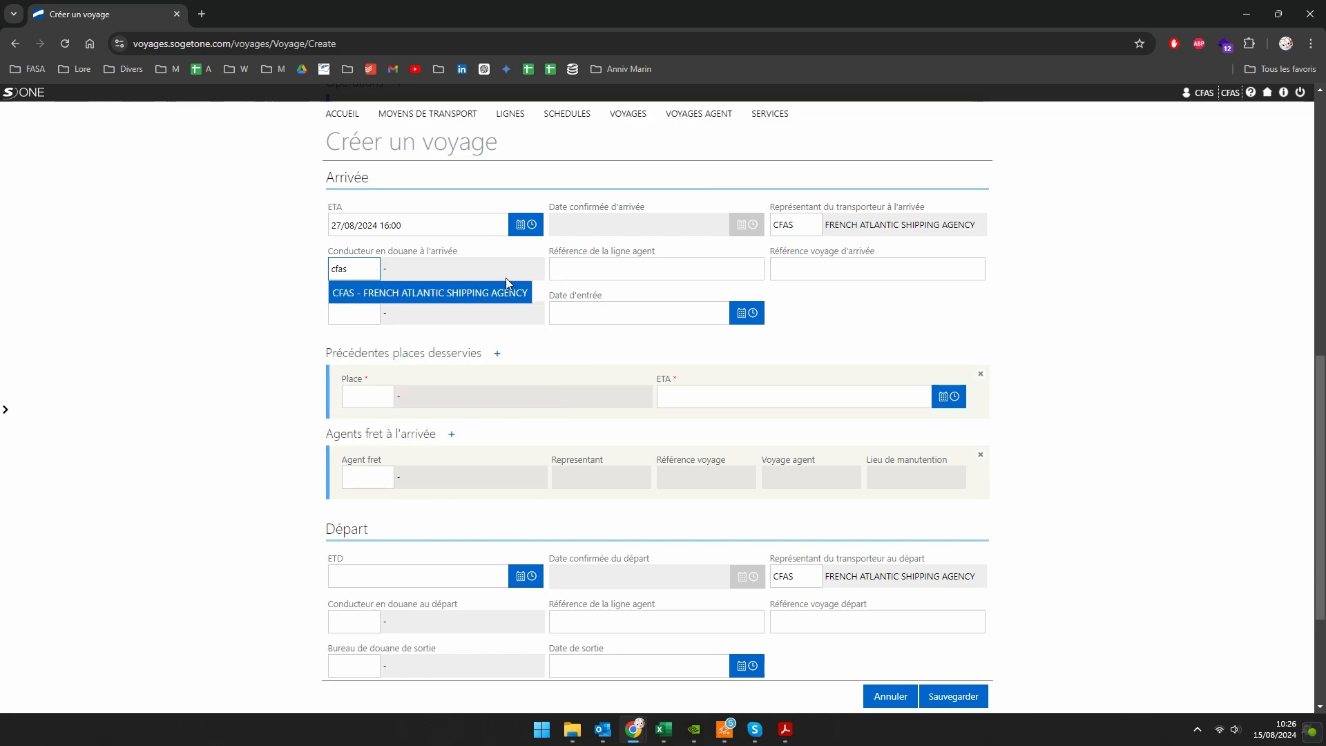
pyautogui.click(375, 297)
# Enter arrival voyage reference 24054 and set the entry customs office to FR004080 - ST NAZAIRE MONTOIR BUREAU.
pyautogui.click(803, 268)
pyautogui.write('24054')
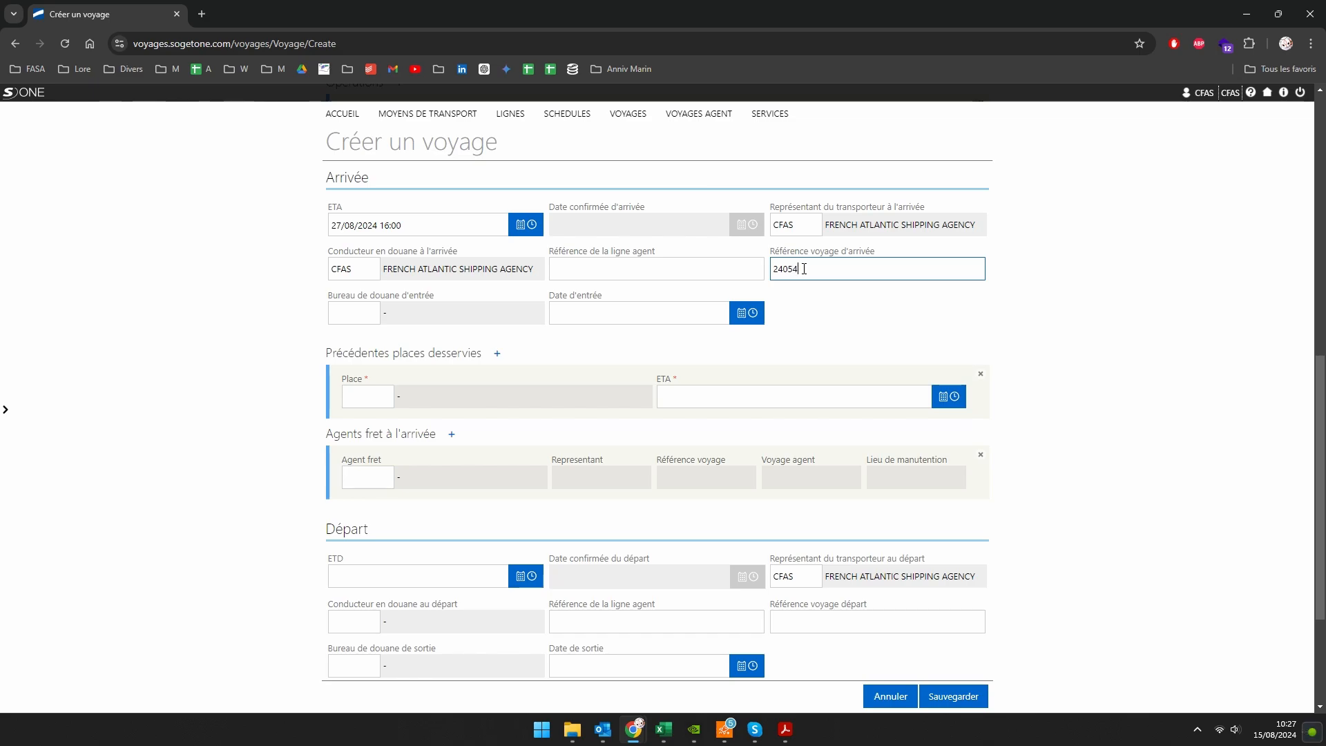
pyautogui.click(768, 306)
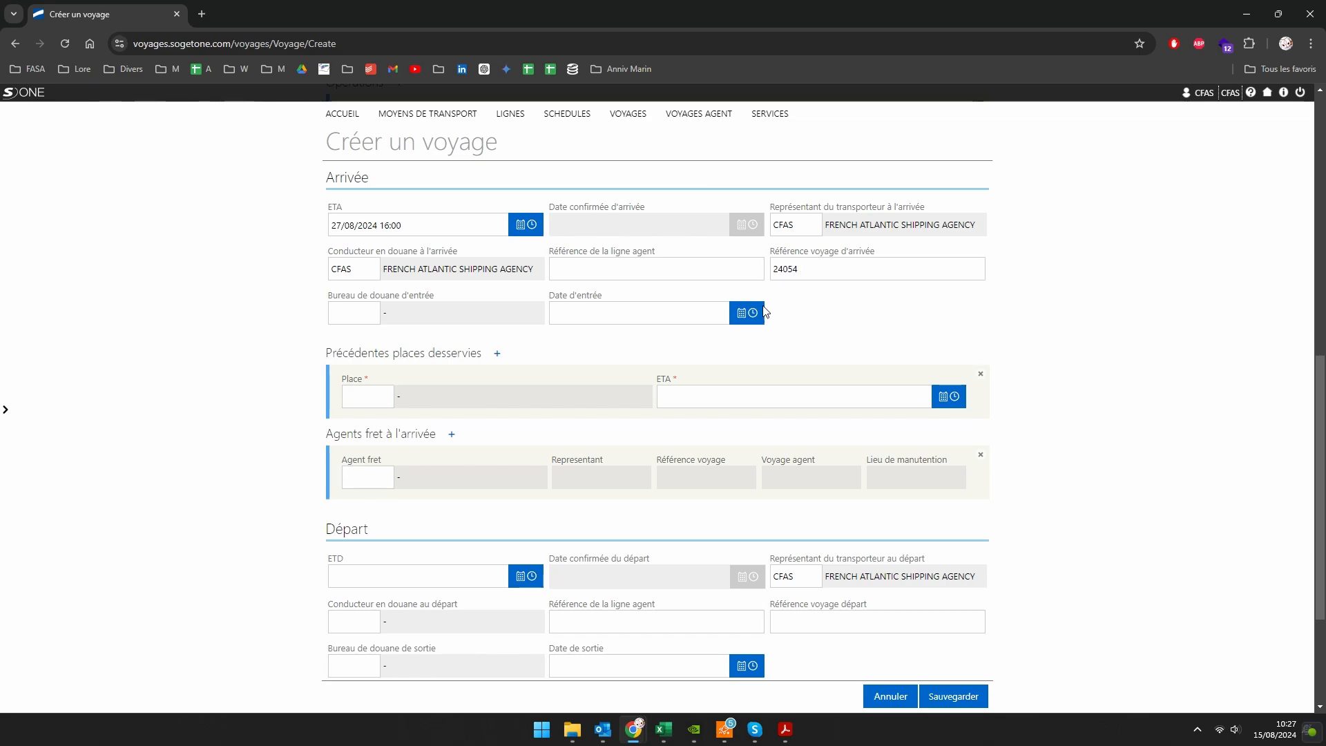
pyautogui.click(350, 312)
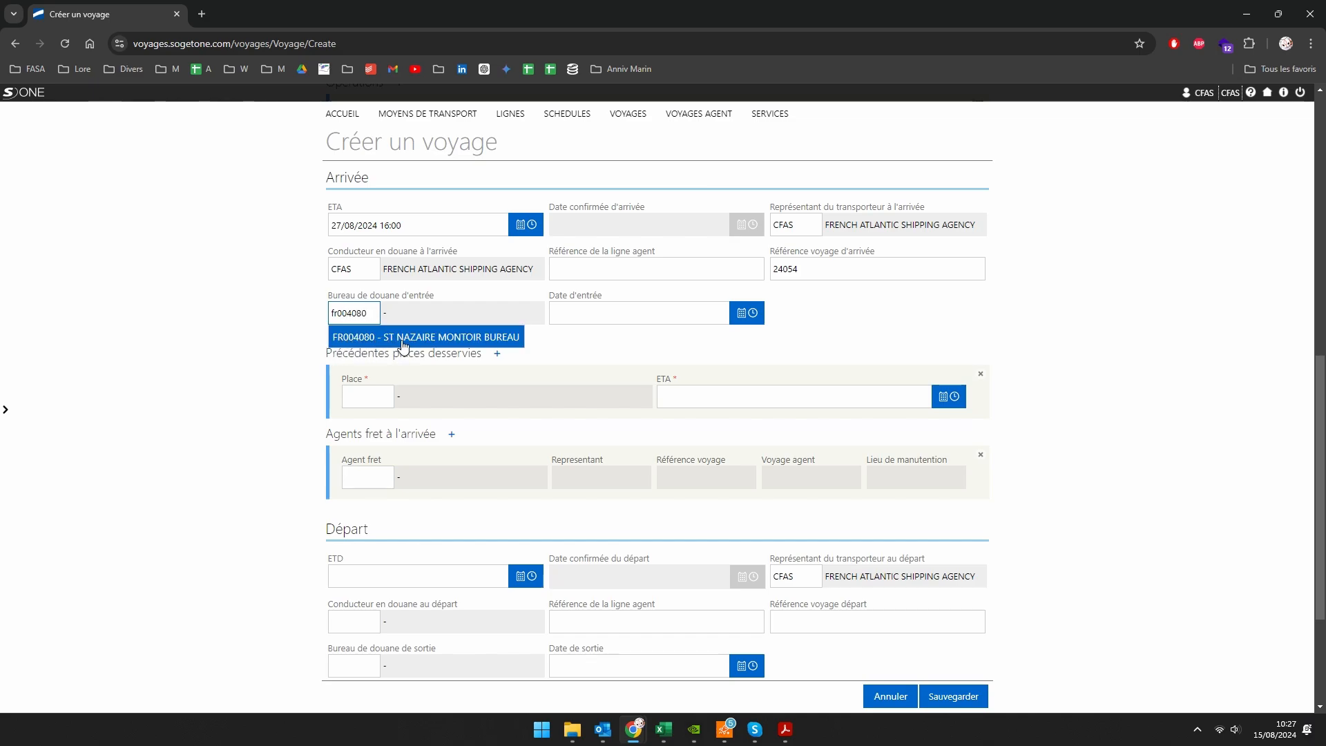
pyautogui.click(480, 341)
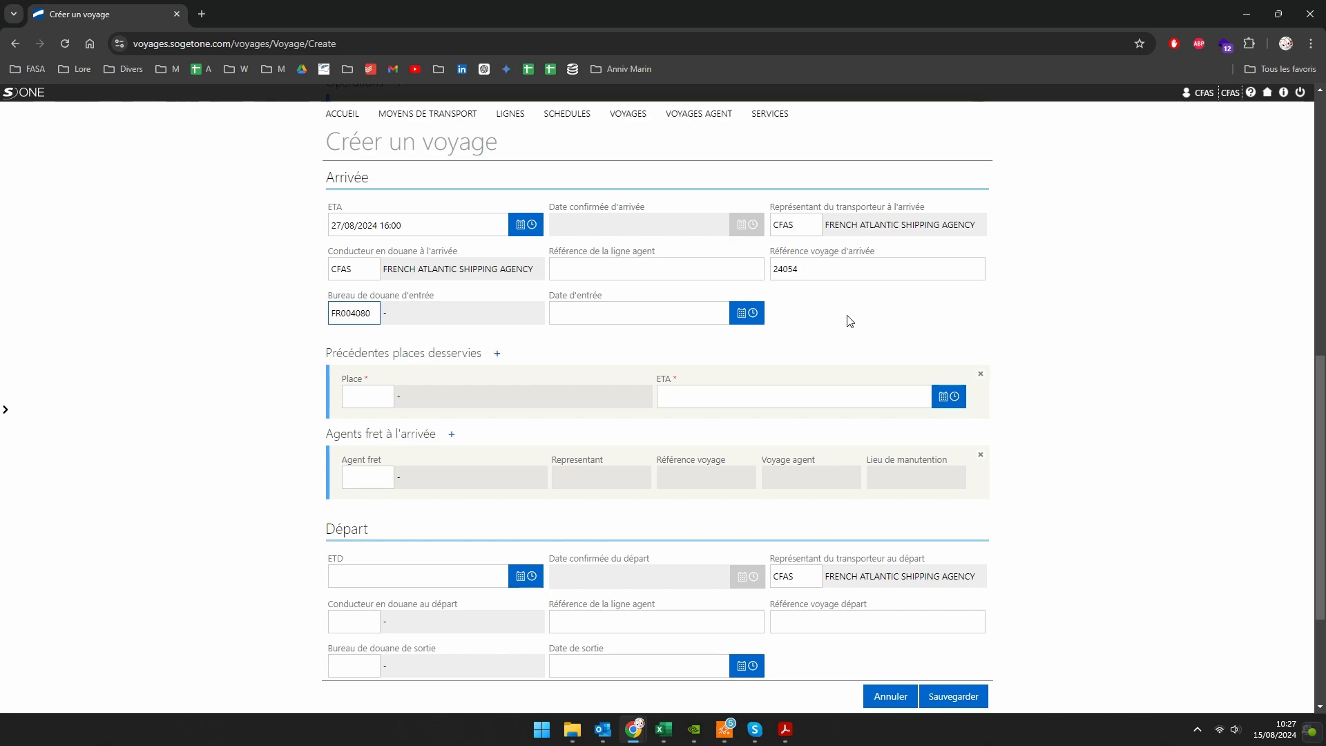
# Switch to Outlook, read the sent Hampton Ocean updates e-mail for the expected berthing date at Montoir, and return to the voyage form.
pyautogui.scroll(-1, 764, 346)
pyautogui.scroll(1, 456, 216)
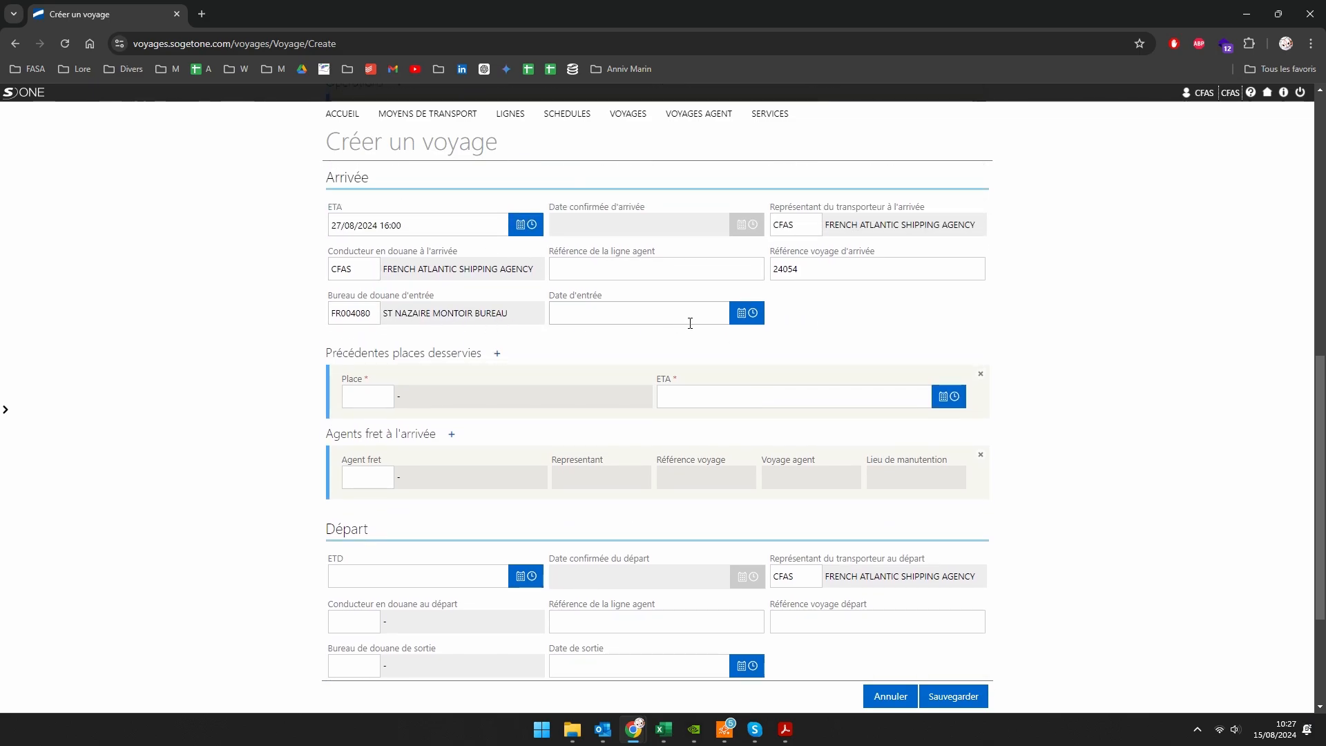
pyautogui.click(737, 316)
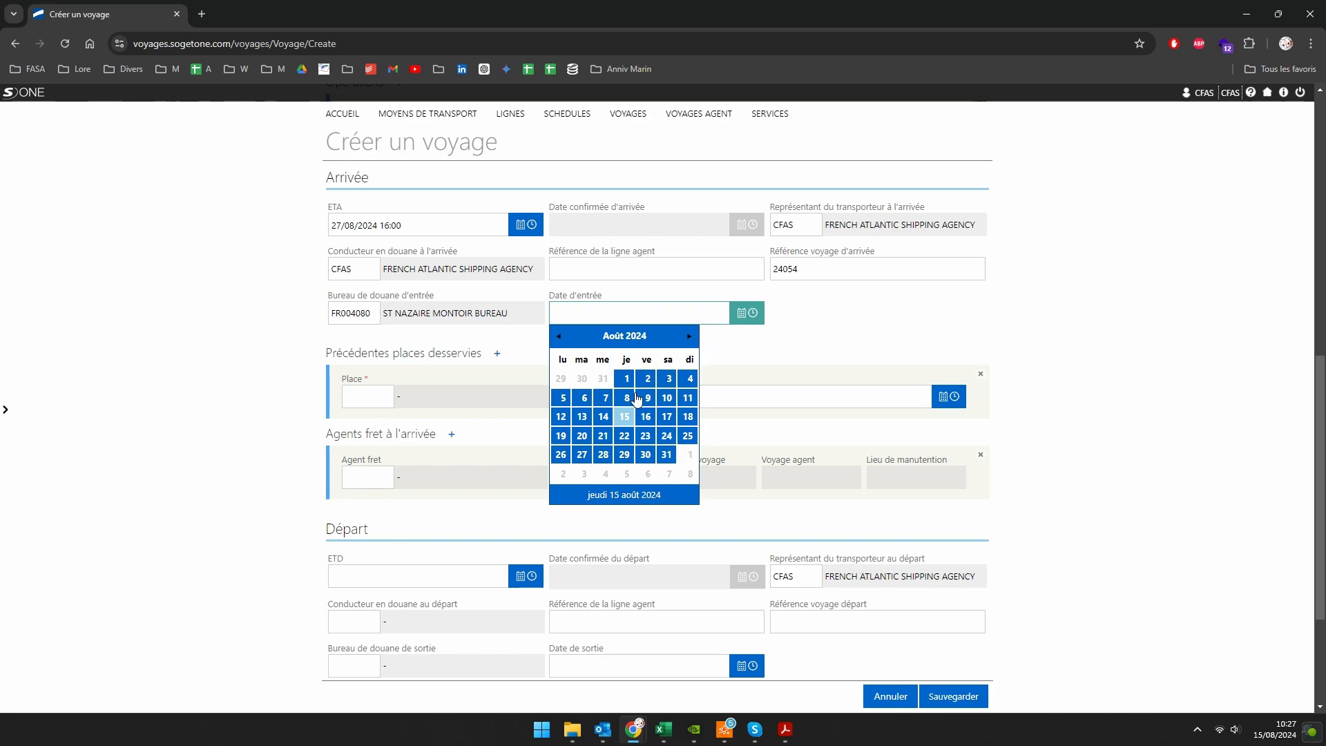
pyautogui.click(690, 337)
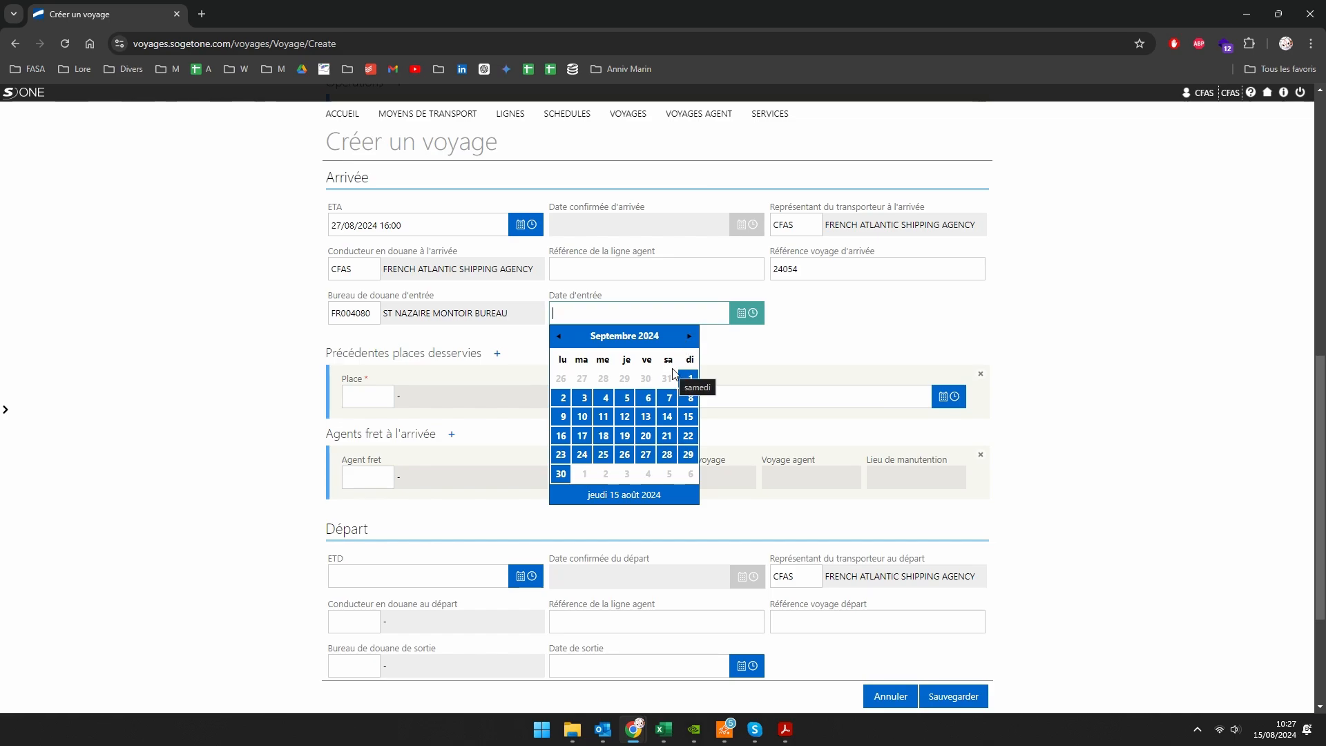
pyautogui.click(603, 730)
pyautogui.click(118, 233)
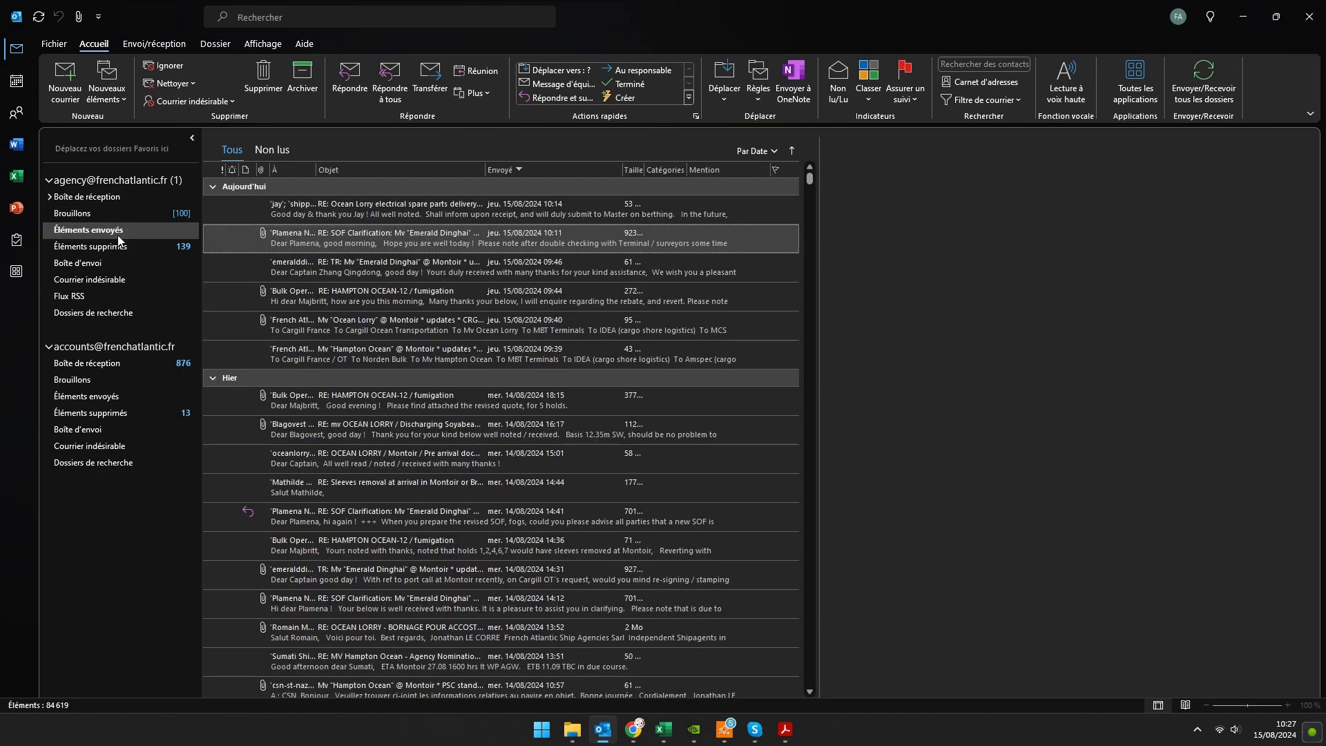
pyautogui.click(352, 351)
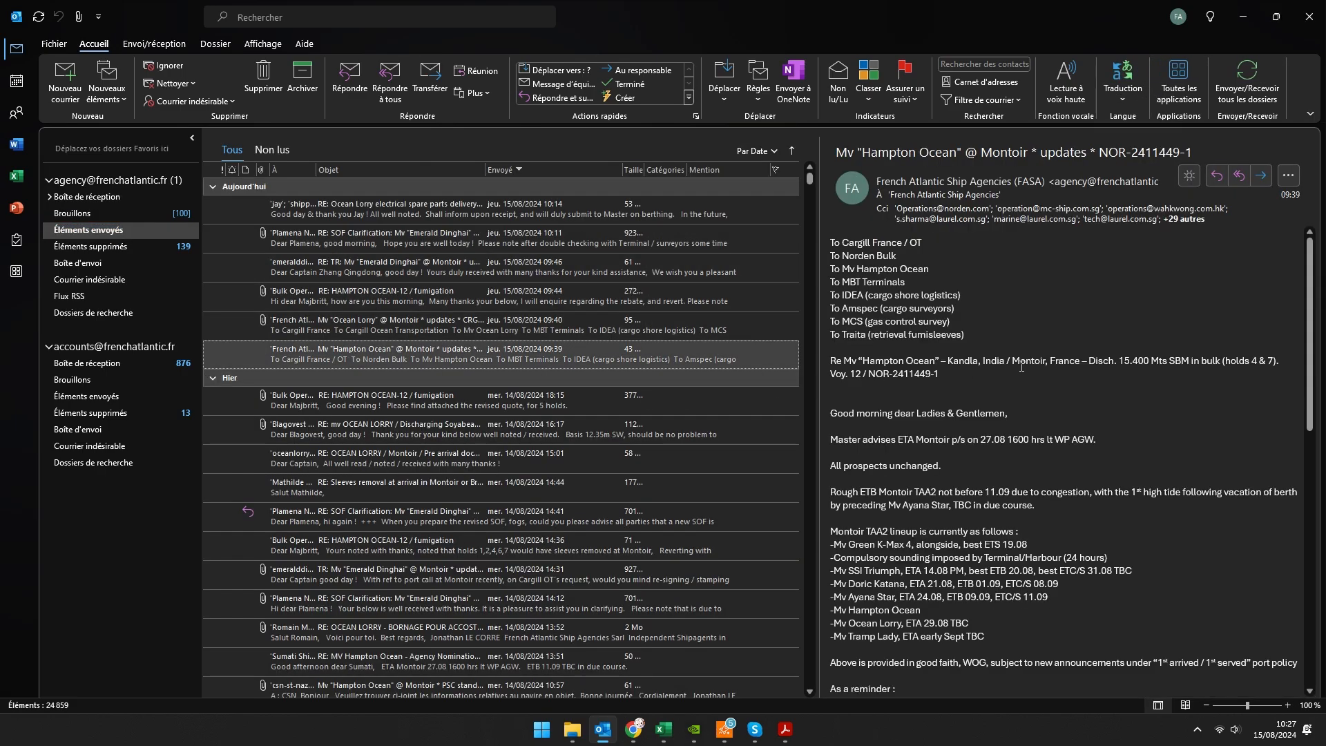
pyautogui.hotkey('alt', 'Tab')
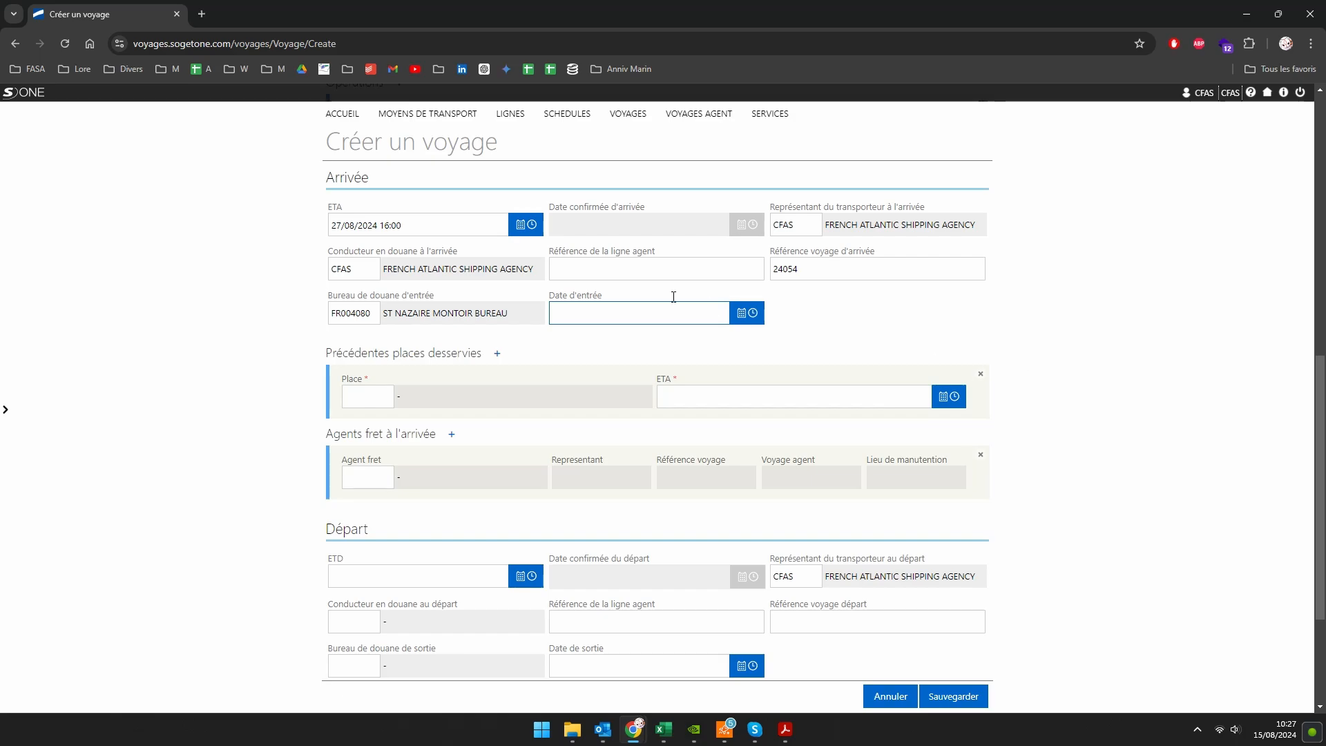
# Set the arrival's date of entry (Date d'entrée) to 11/09/2024 12:00.
pyautogui.click(747, 313)
pyautogui.click(690, 336)
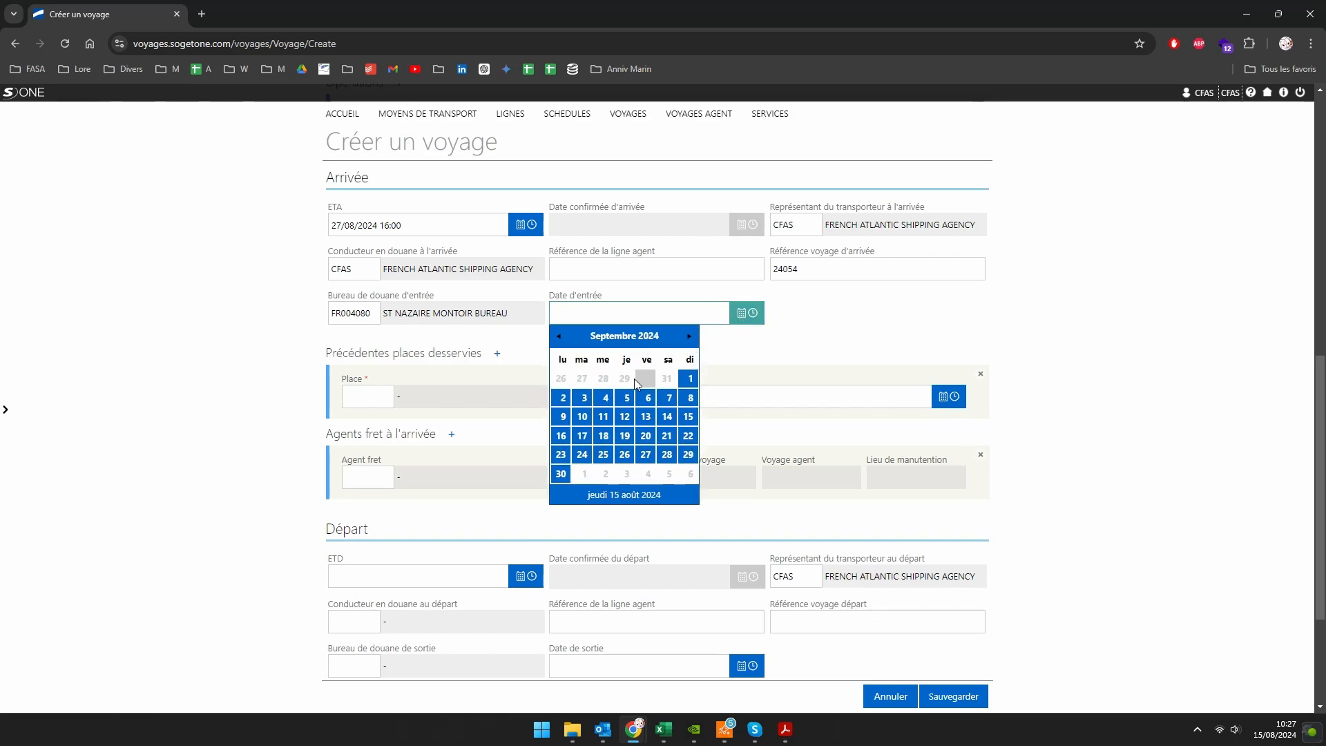
pyautogui.click(604, 416)
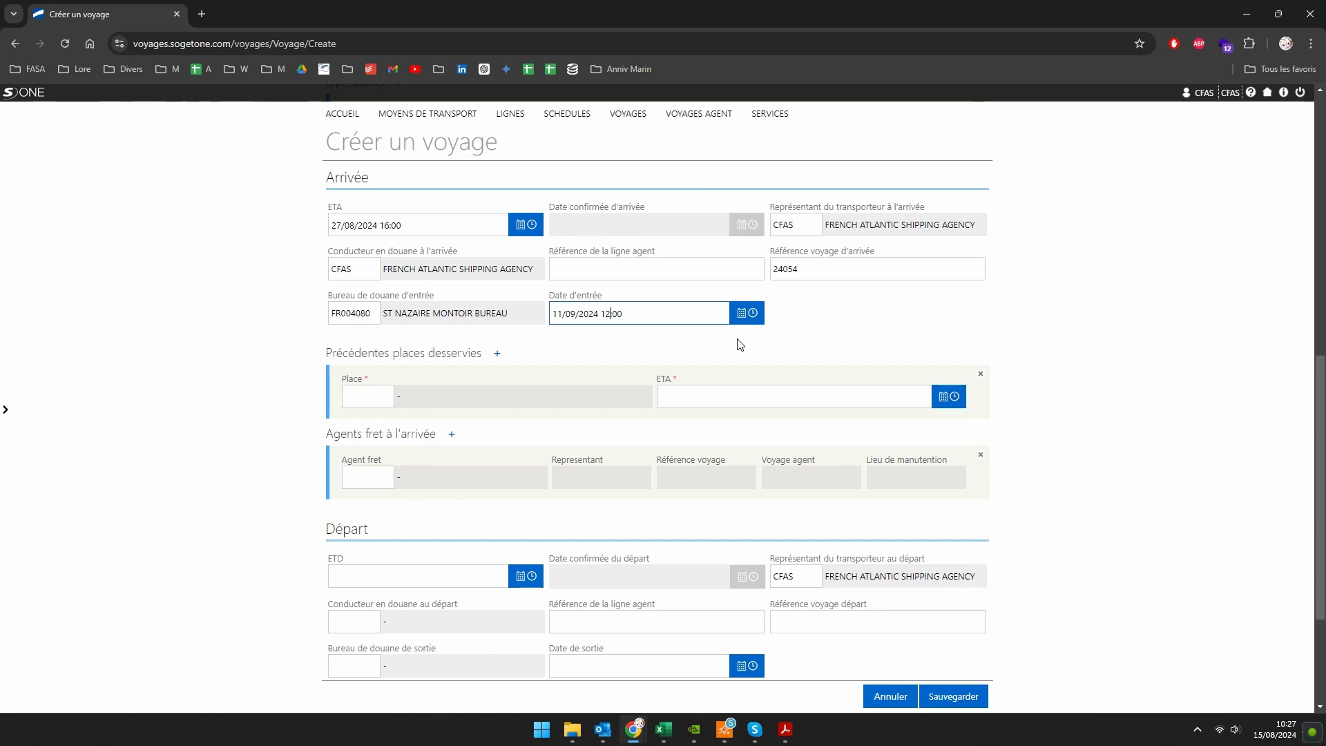
pyautogui.click(879, 349)
# Enter Kandla - India as the previous place served, with ETA 20/07/2024 12:00.
pyautogui.scroll(-1, 531, 323)
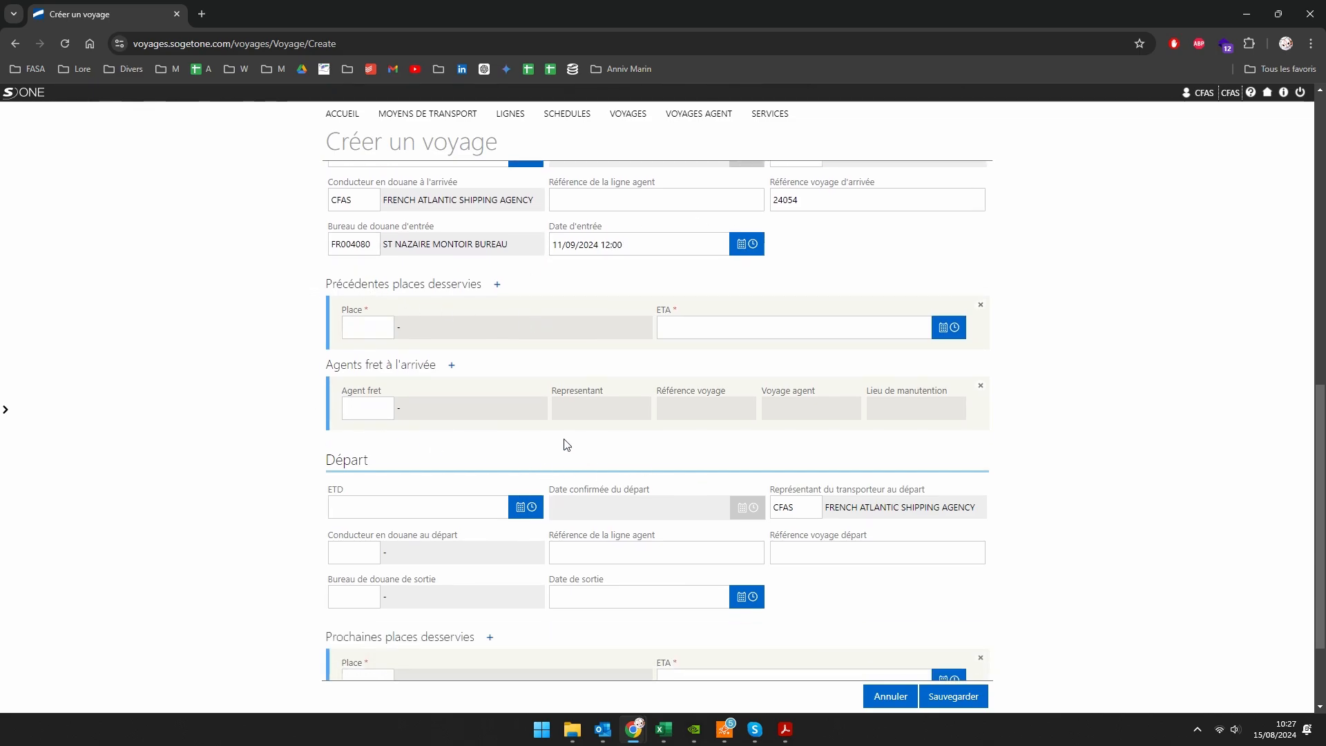
pyautogui.click(362, 328)
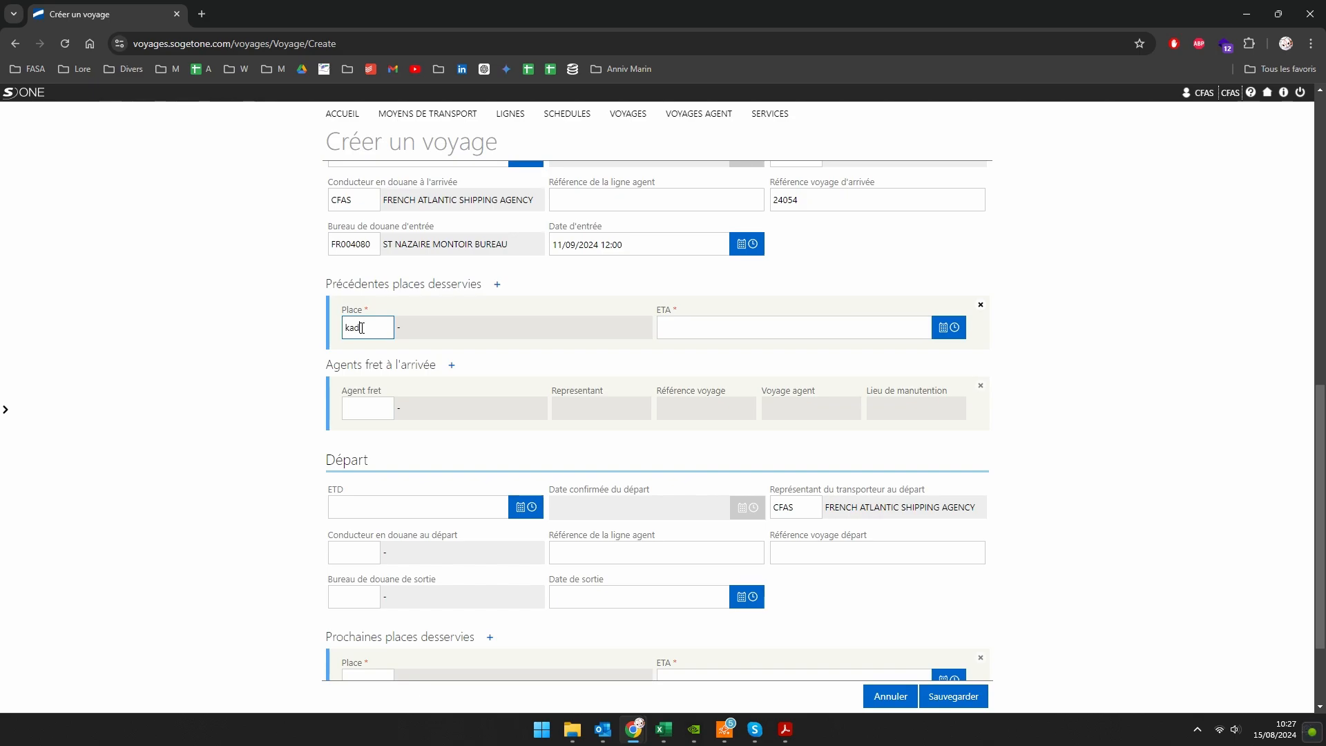
pyautogui.write('kad')
pyautogui.press('BackSpace')
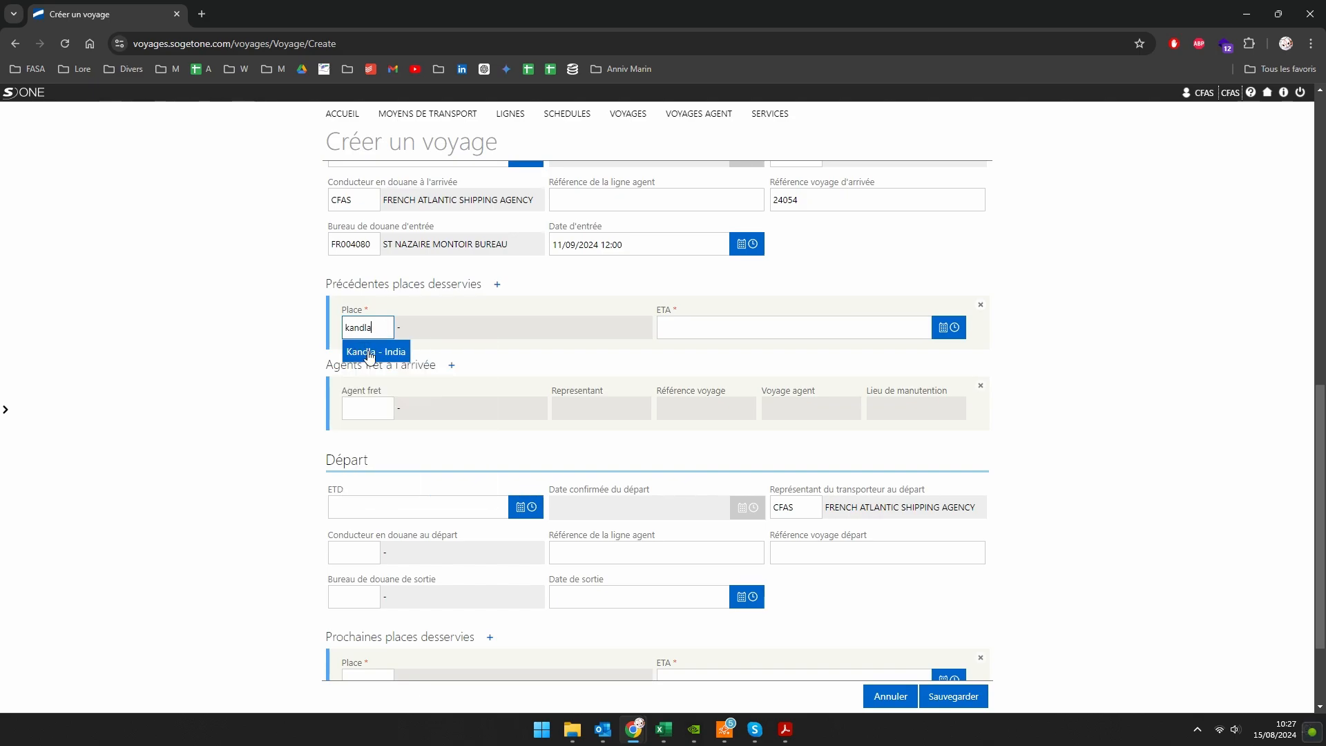
pyautogui.click(369, 352)
pyautogui.click(674, 329)
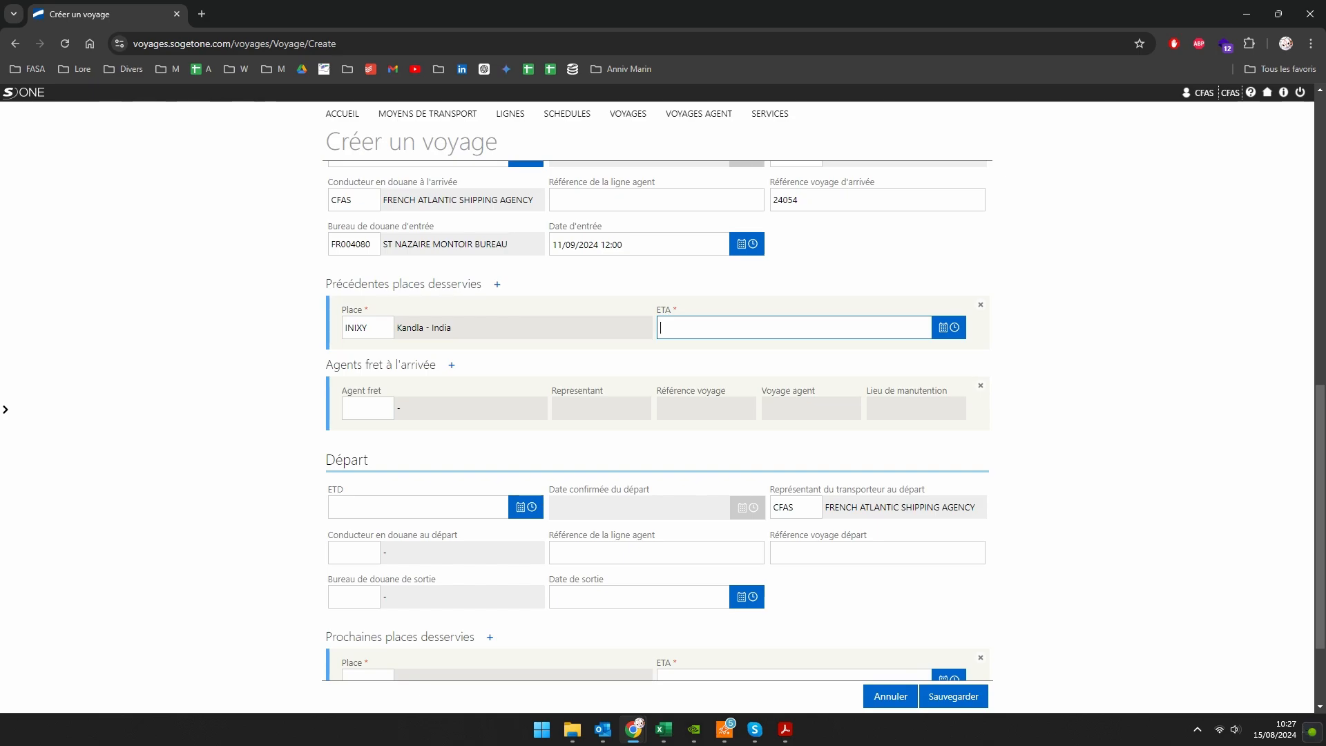
pyautogui.write('20/07/2024 12:00')
# Set the freight agent at arrival (Agent fret) to CFAS - FRENCH ATLANTIC SHIPPING AGENCY.
pyautogui.click(355, 409)
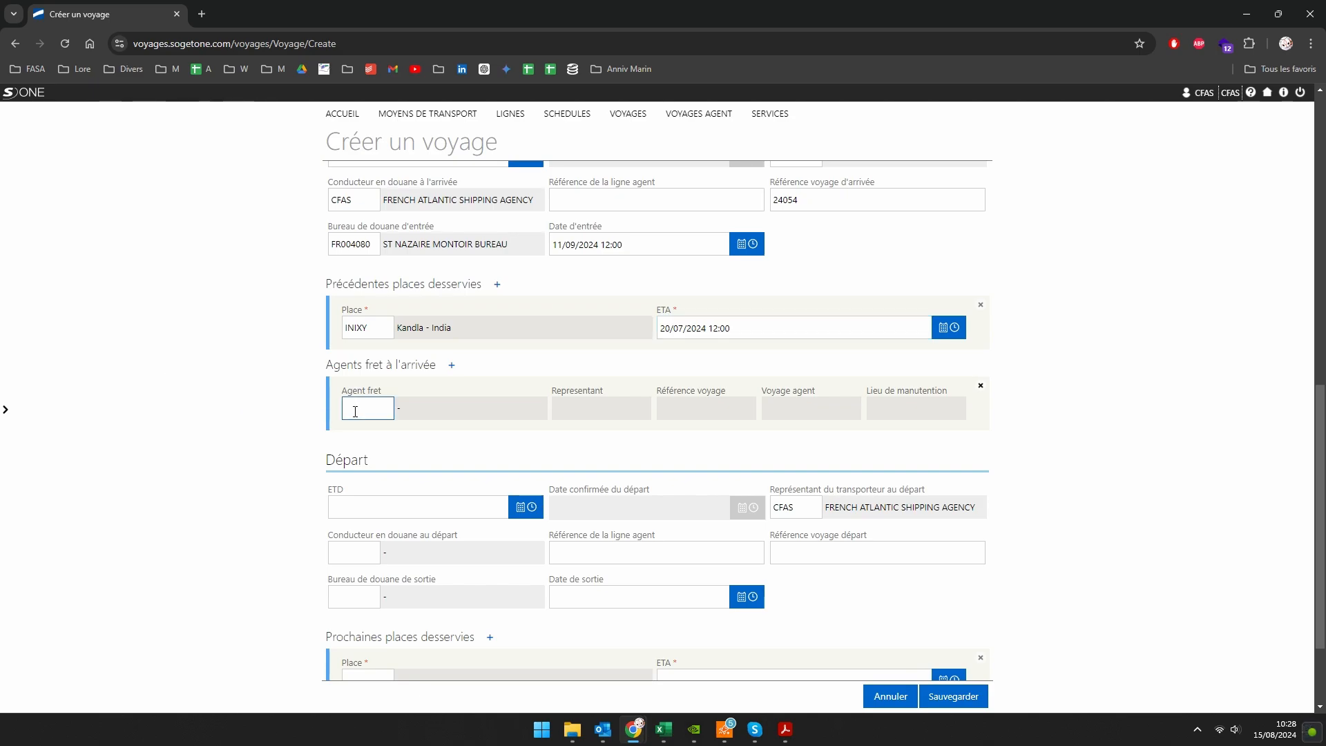
pyautogui.write('cfas')
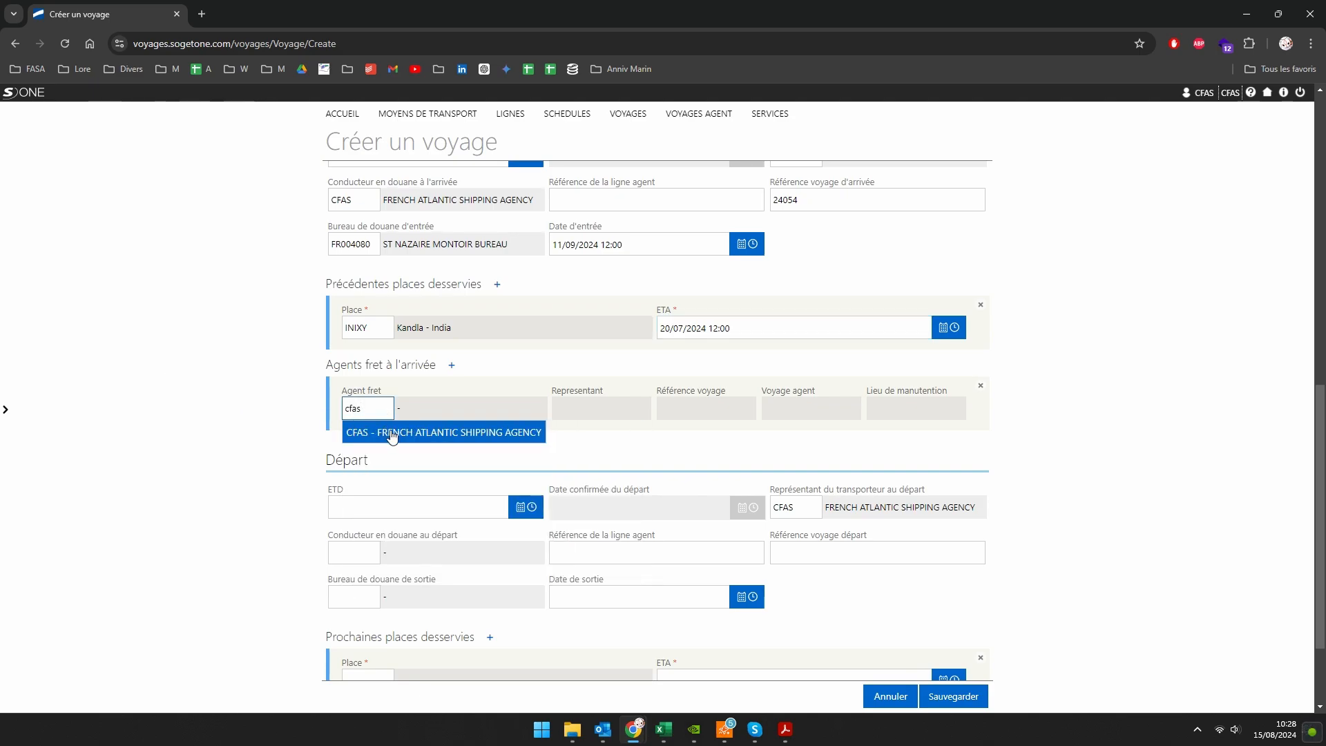
pyautogui.click(391, 435)
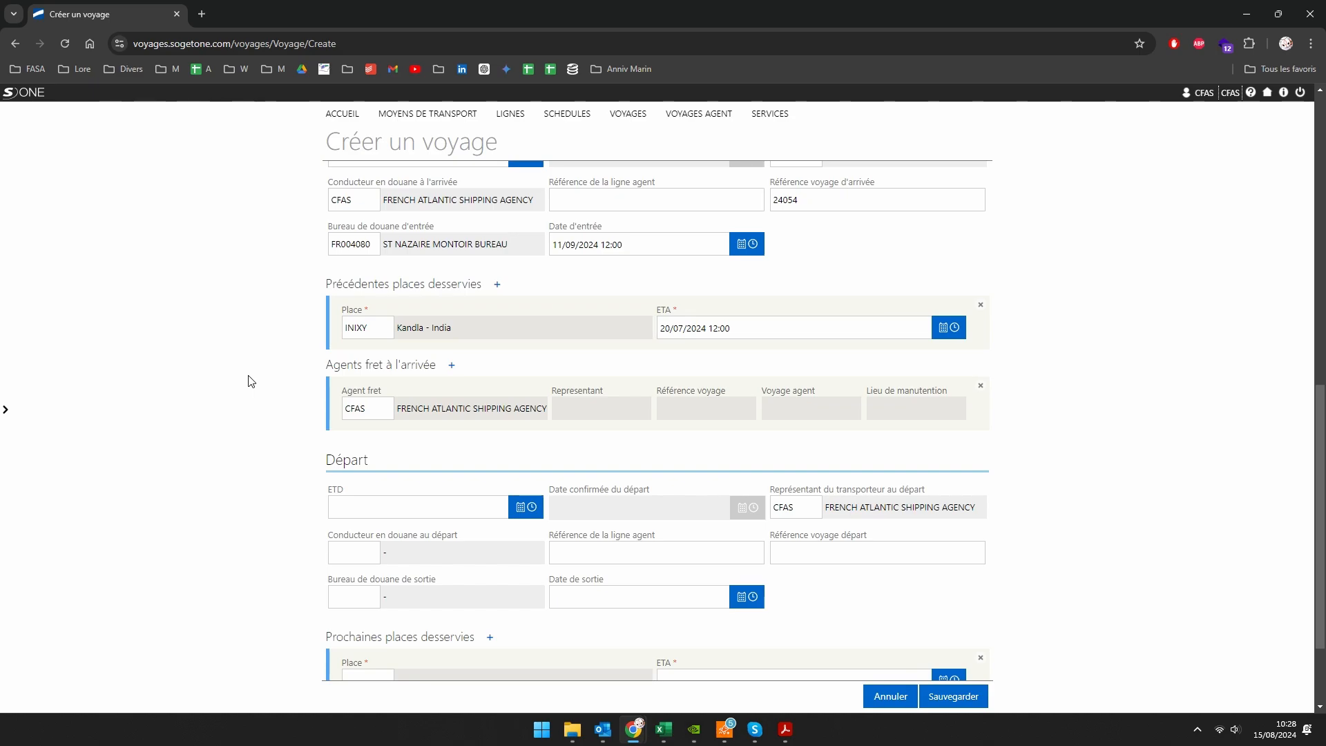
# Set the departure ETD of the voyage to 15/09/2024 12:00.
pyautogui.scroll(-2, 250, 381)
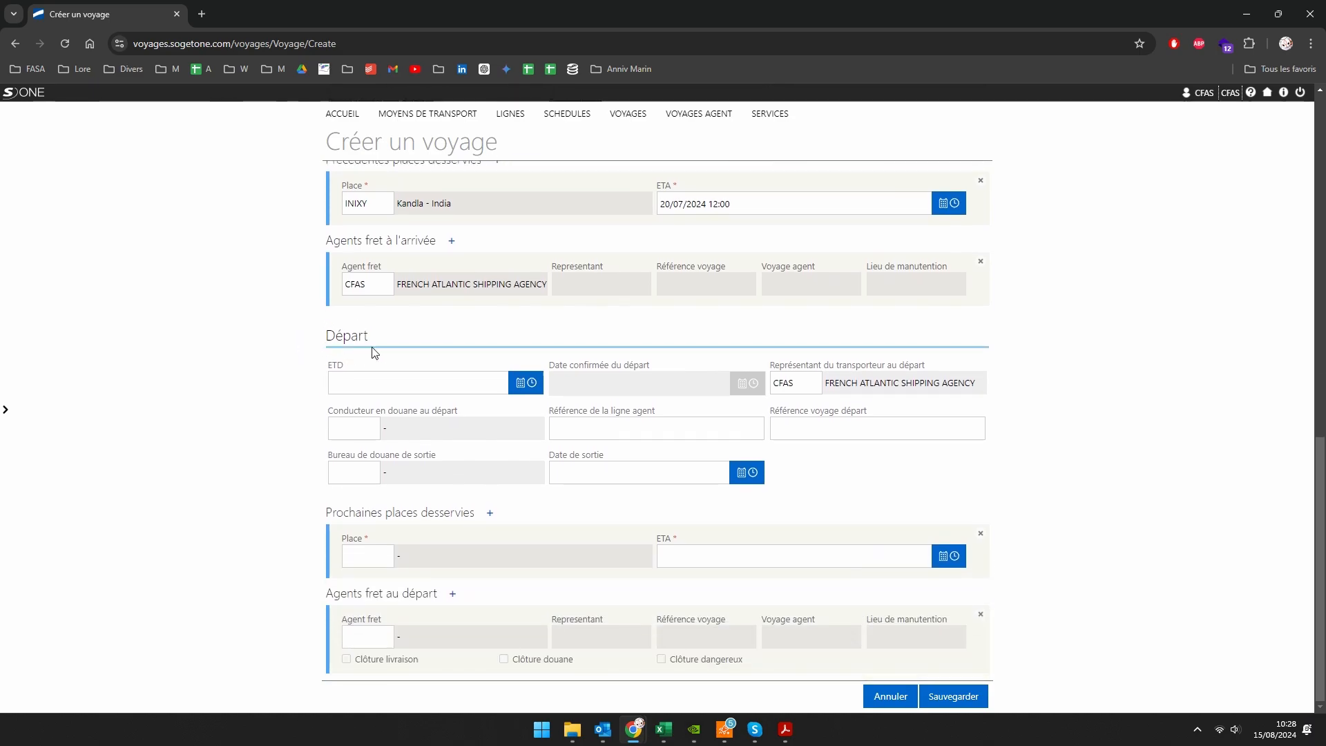
pyautogui.click(524, 384)
pyautogui.click(468, 406)
pyautogui.click(467, 486)
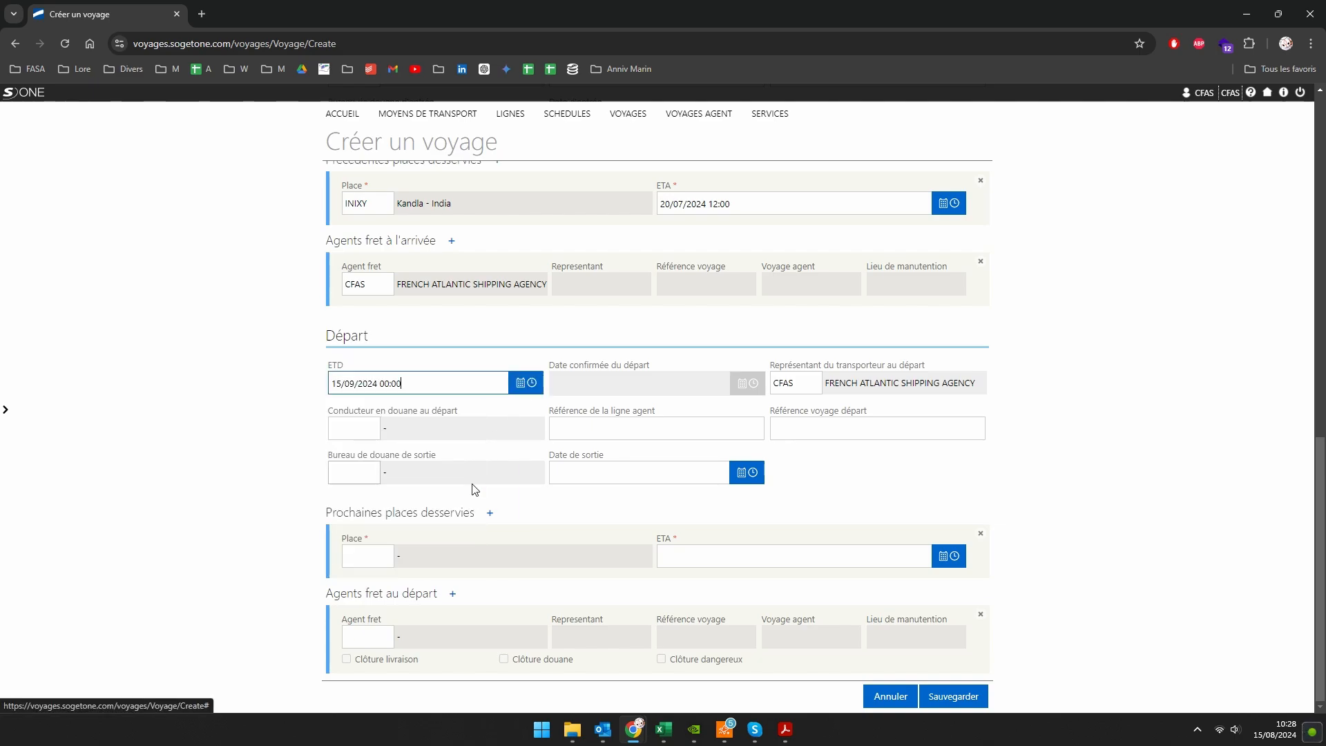
pyautogui.click(390, 383)
pyautogui.press('BackSpace')
pyautogui.press('BackSpace')
pyautogui.write('12')
pyautogui.click(937, 473)
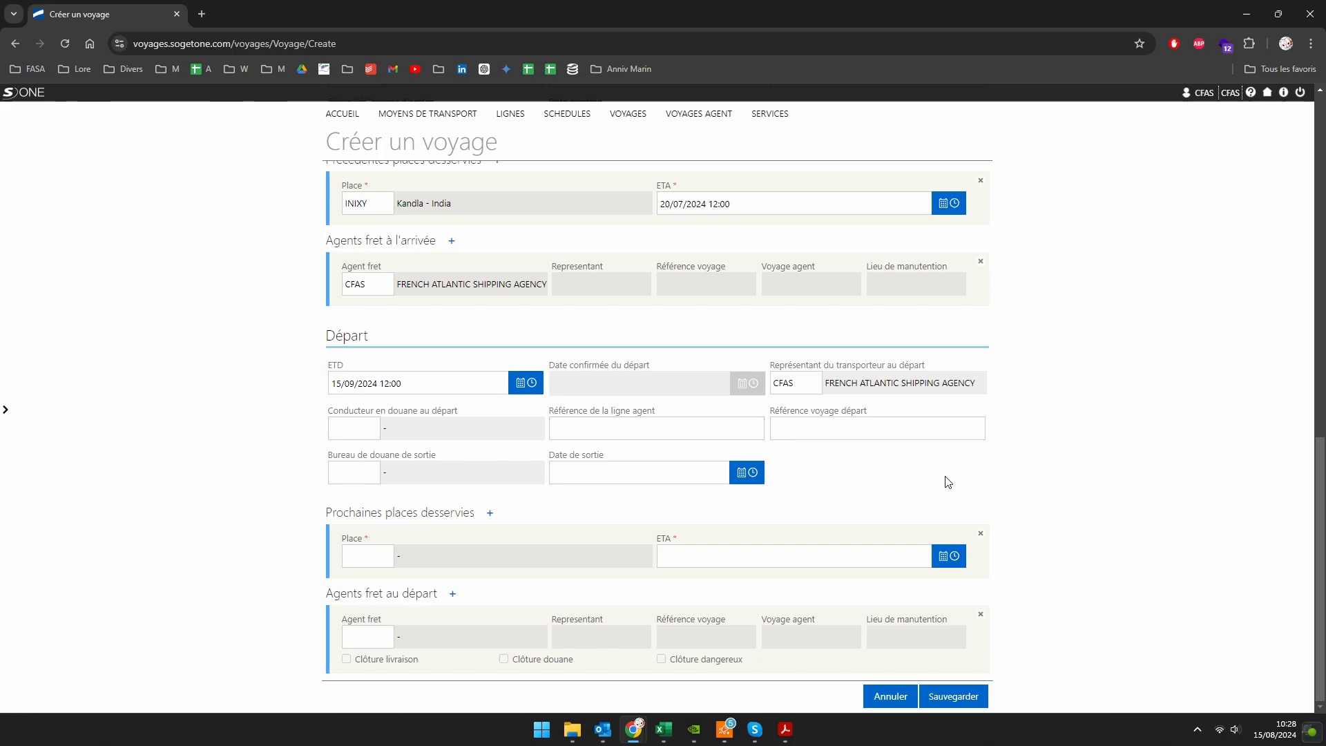
# Remove the empty next place served and departure freight agent entries, and save the voyage.
pyautogui.click(980, 533)
pyautogui.click(980, 614)
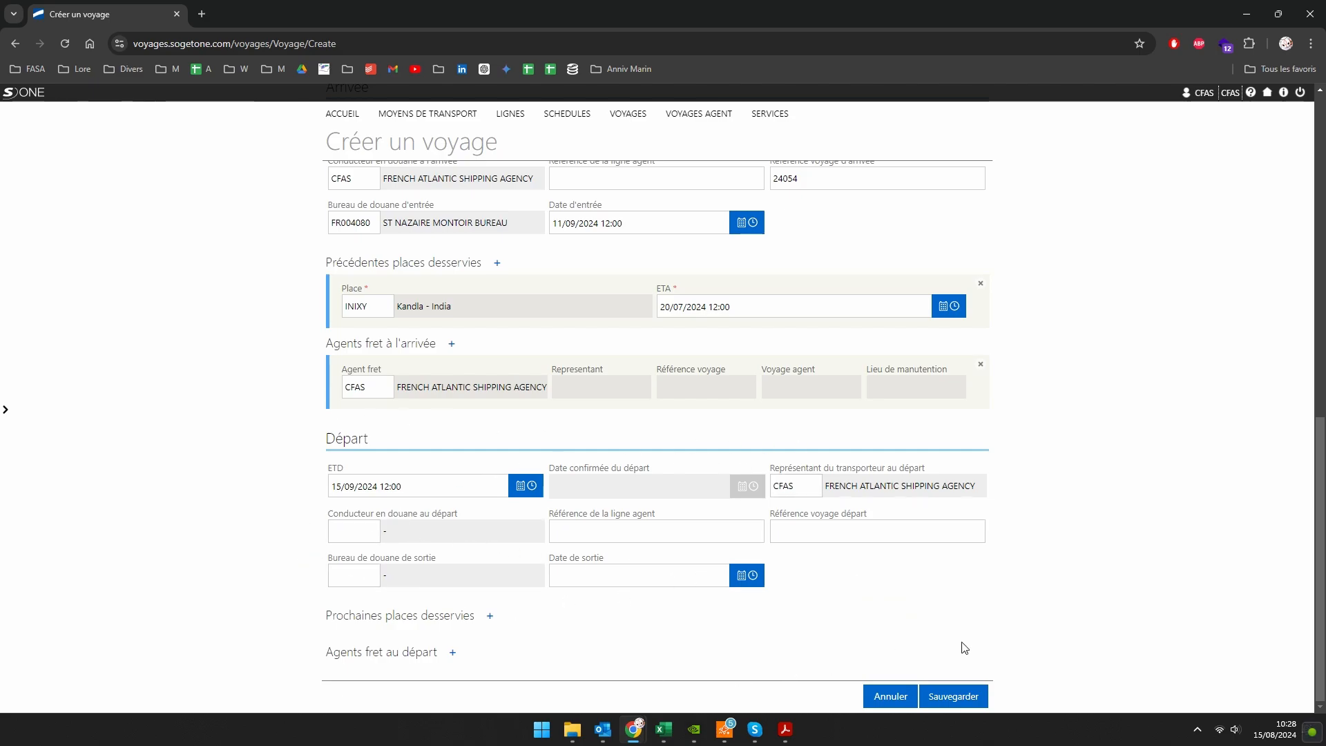
pyautogui.scroll(2, 1046, 584)
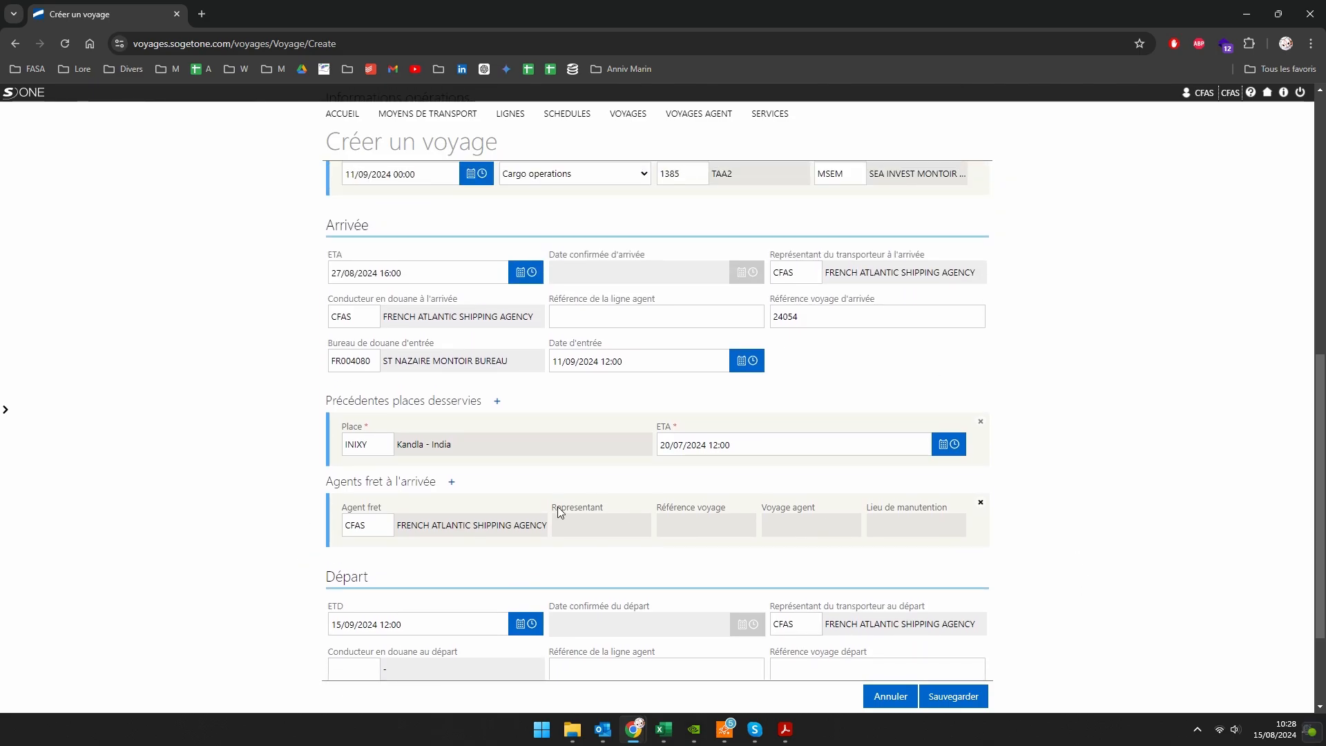
pyautogui.scroll(8, 1047, 578)
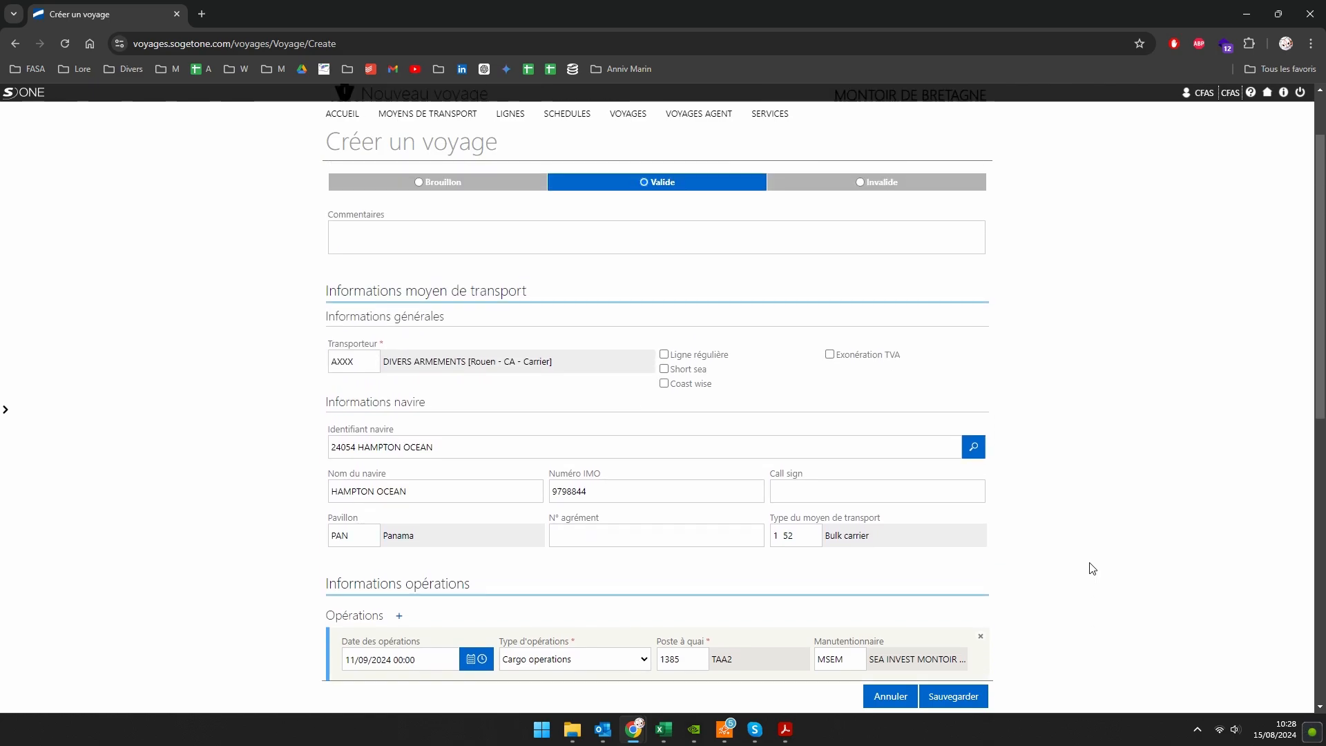
pyautogui.click(953, 699)
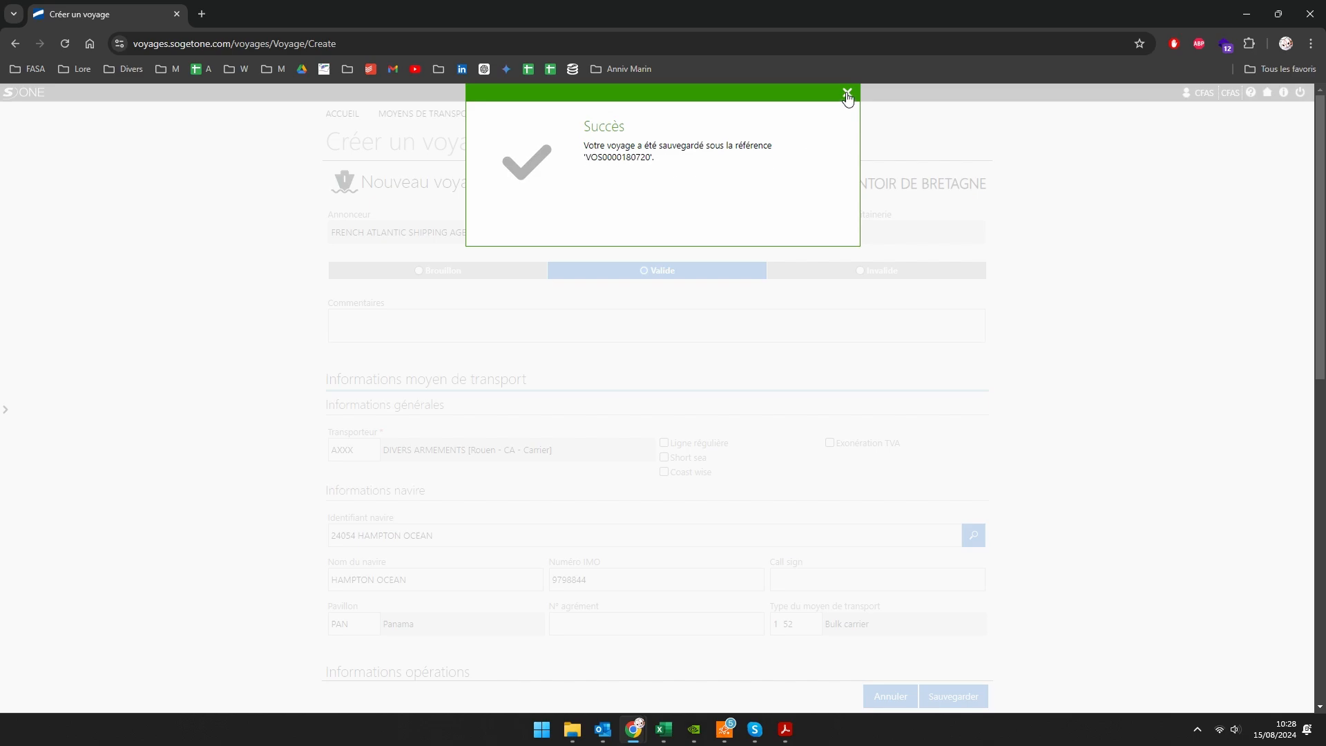
pyautogui.moveTo(657, 161); pyautogui.dragTo(589, 164)
pyautogui.click(846, 94)
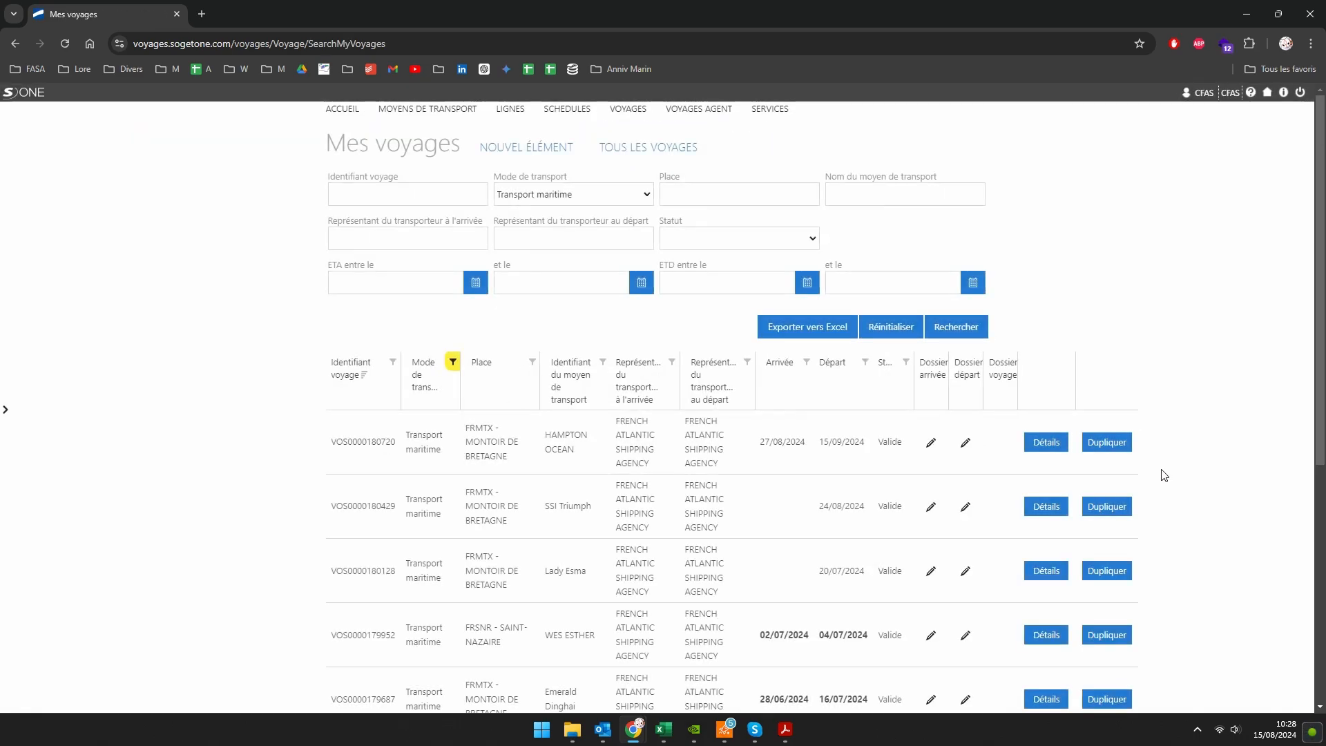